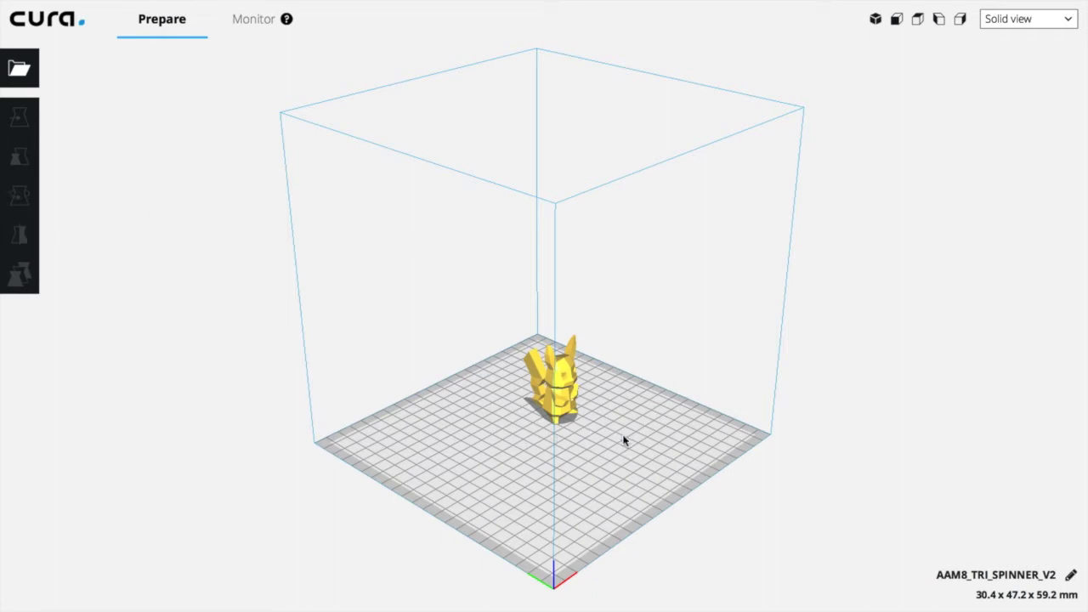
- Delete the Pikachu model from the build plate
mouse_move(626, 466)
right_down()
mouse_move(447, 439)
mouse_move(451, 462)
right_up()
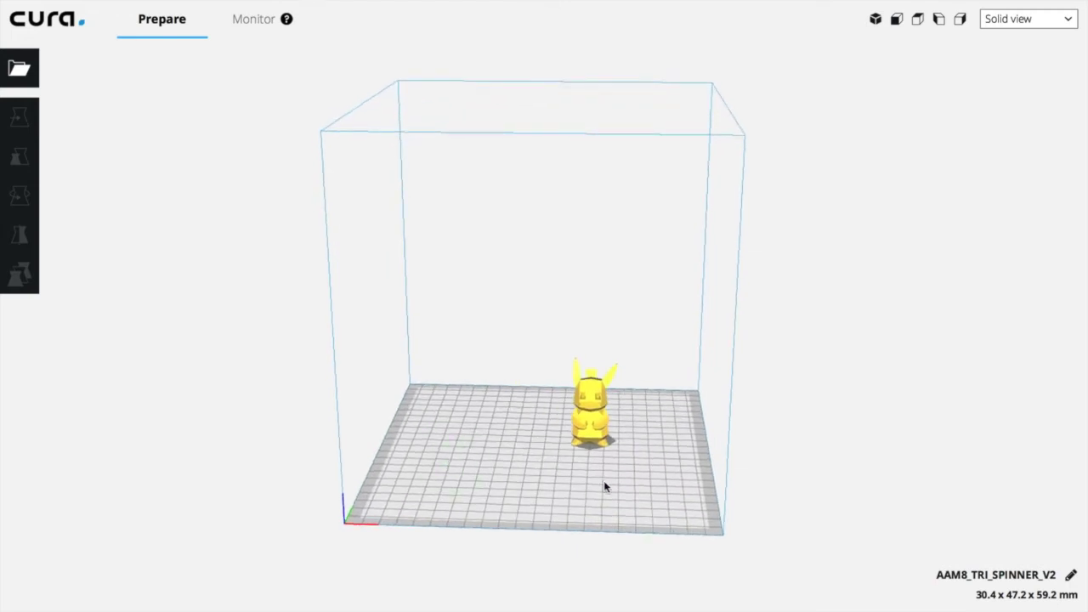
right_drag(593, 491, 600, 521)
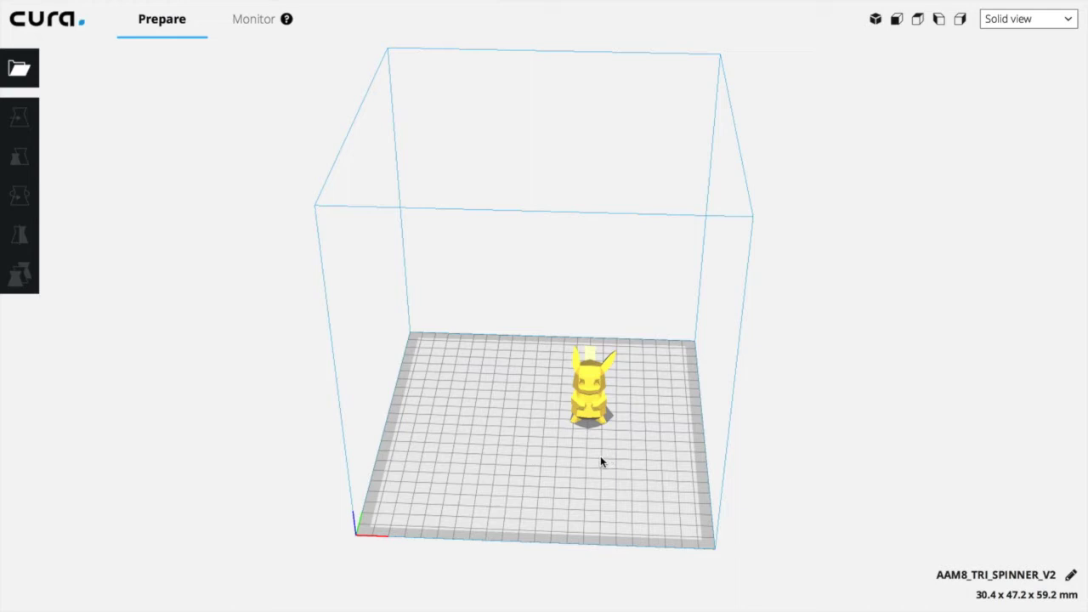
click(588, 393)
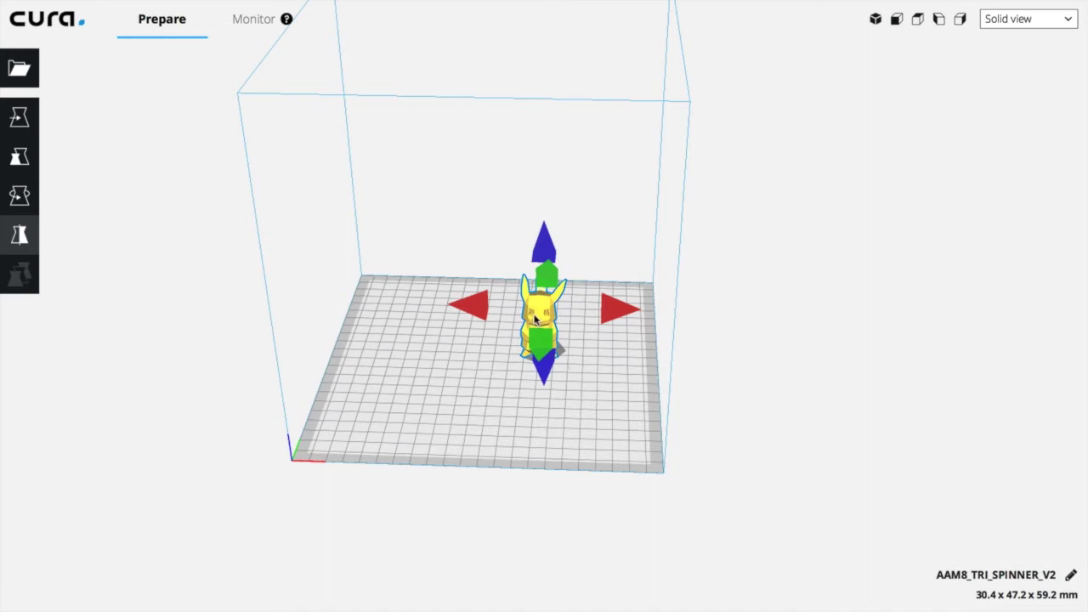
click(19, 115)
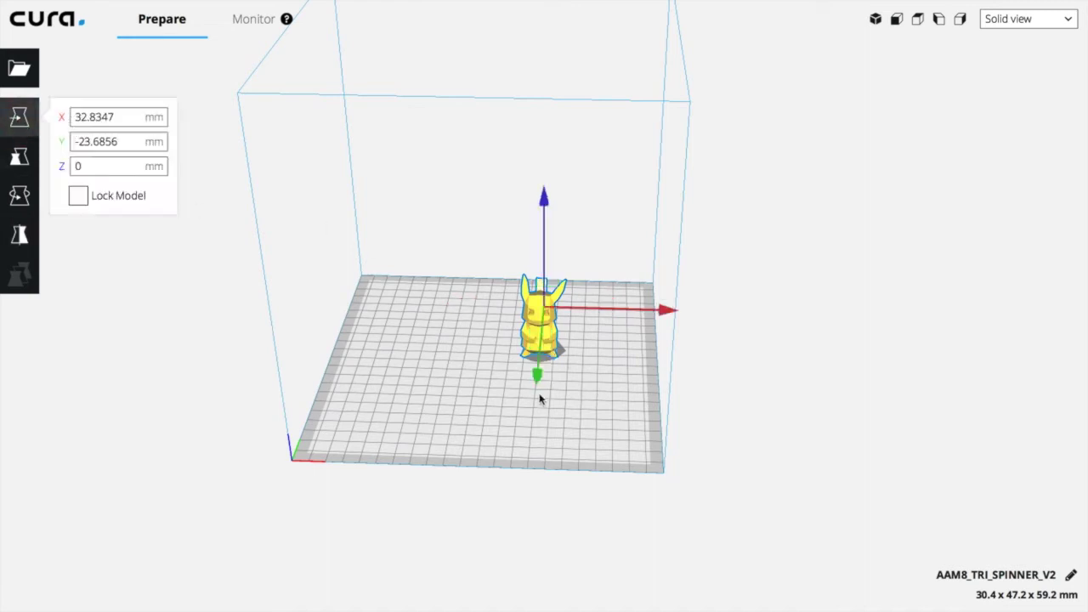
right_click(531, 326)
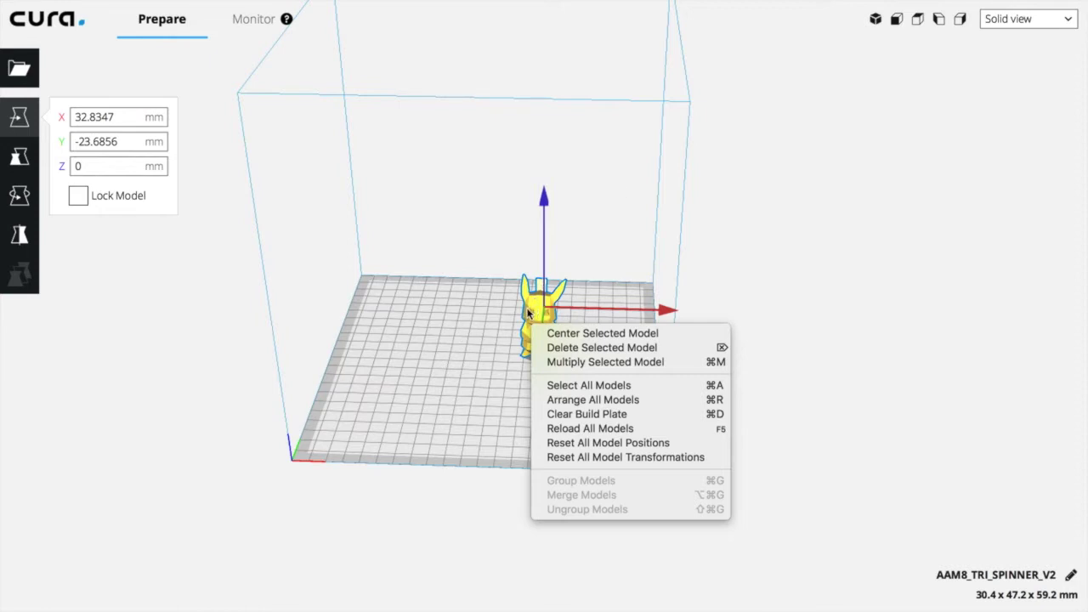
click(559, 348)
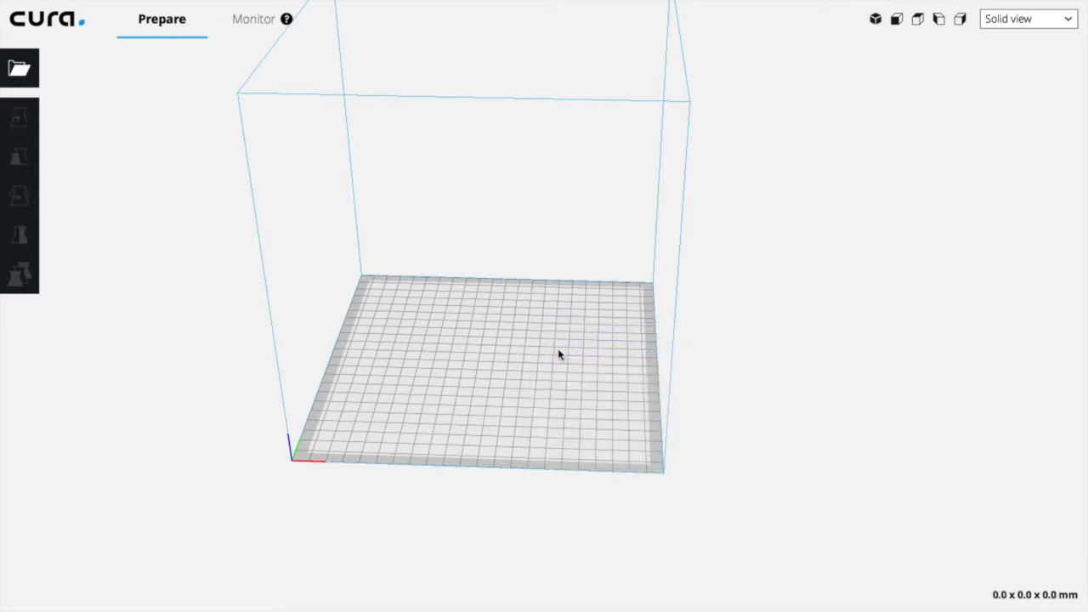
- Undo the Pikachu deletion and then clear the build plate again
key(ctrl+z)
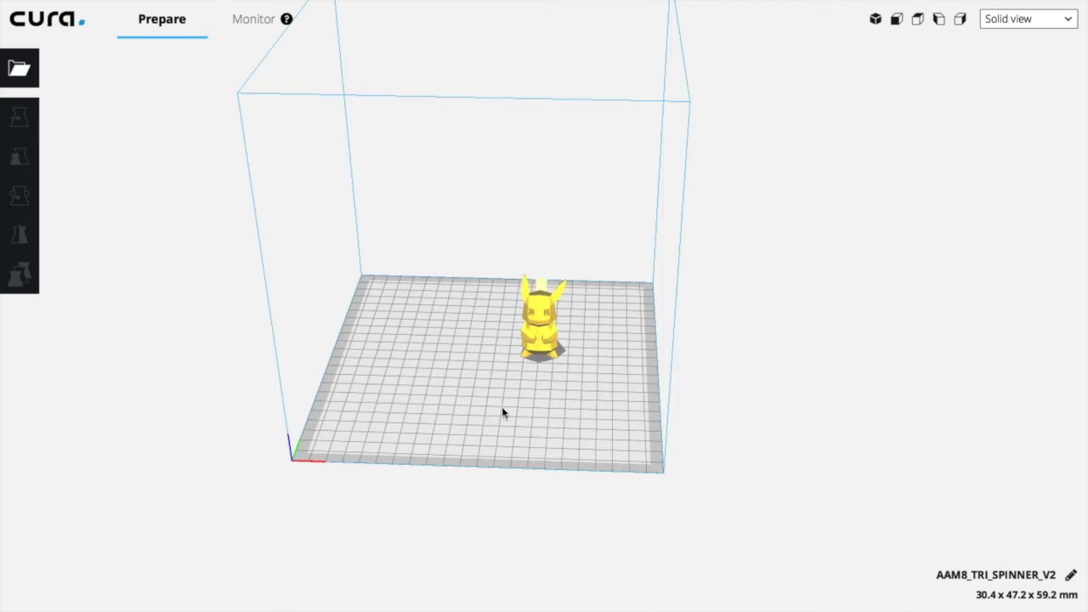
key(ctrl+shift+z)
key(super+d)
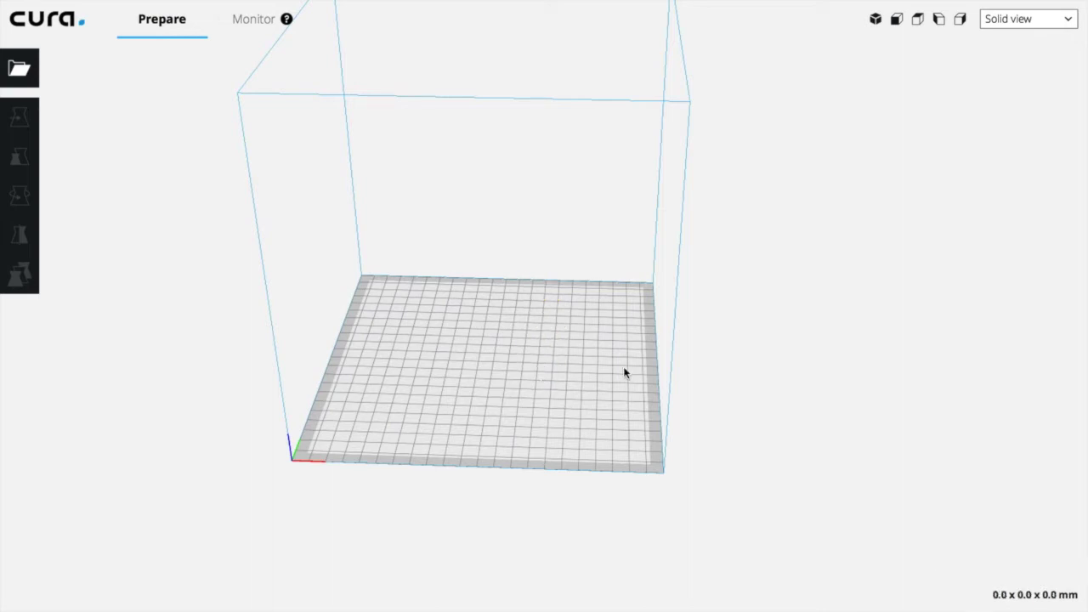
- Load OcotoArm-v3-Final-11mmCase.stl onto the empty build plate and view it up close from several angles
click(867, 595)
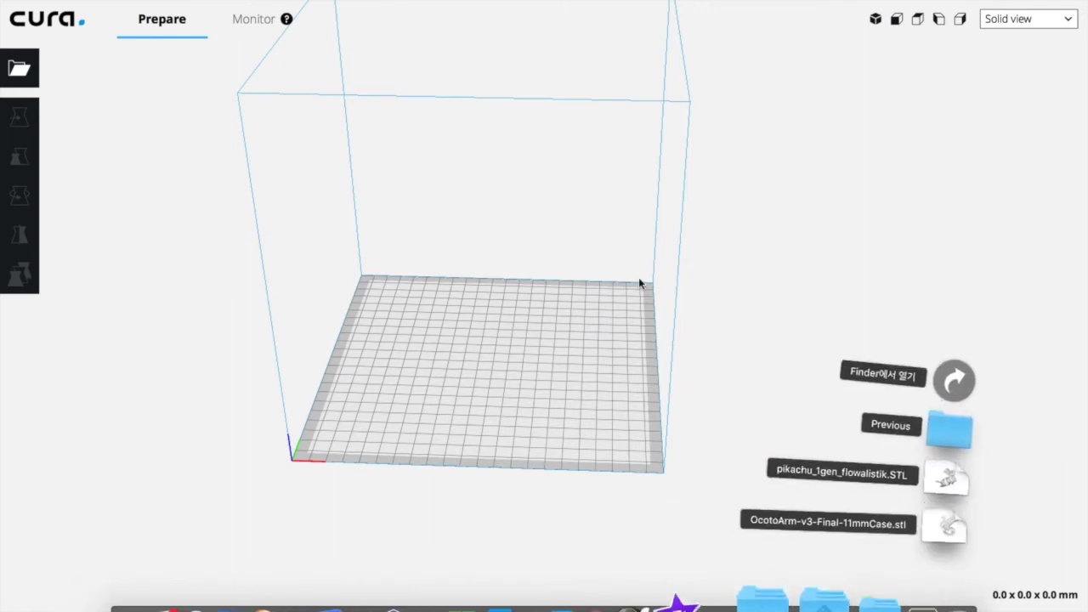
click(890, 527)
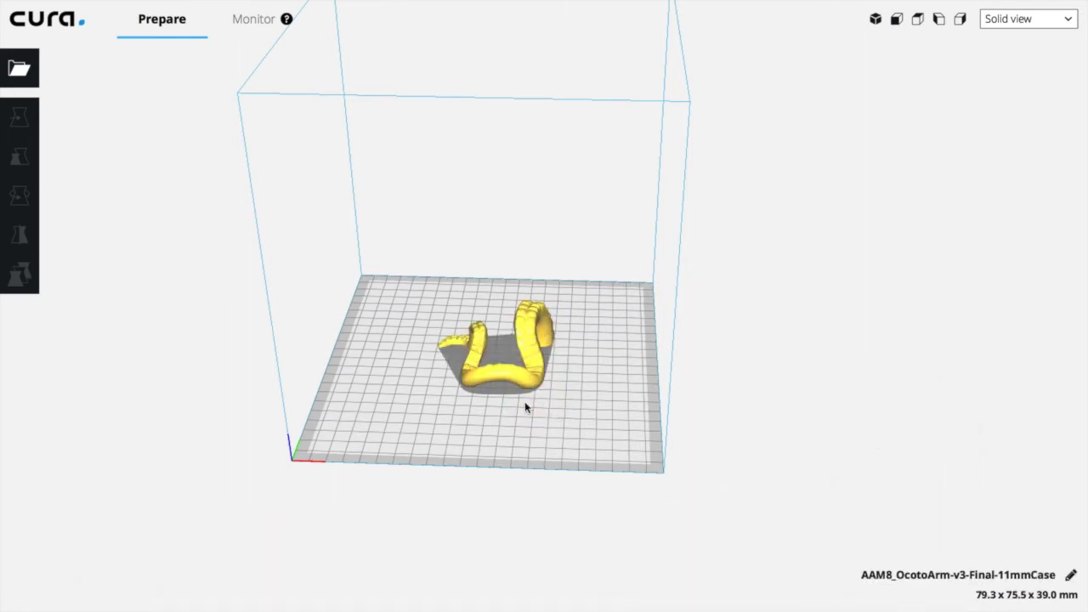
scroll(504, 386, up, 10)
right_drag(630, 425, 345, 463)
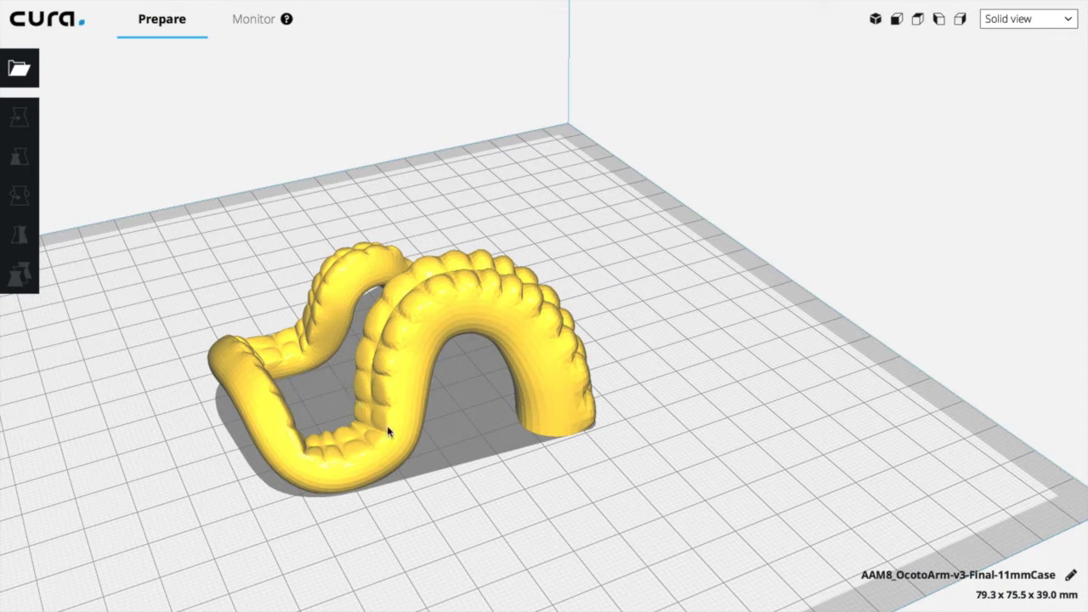
right_drag(350, 347, 435, 370)
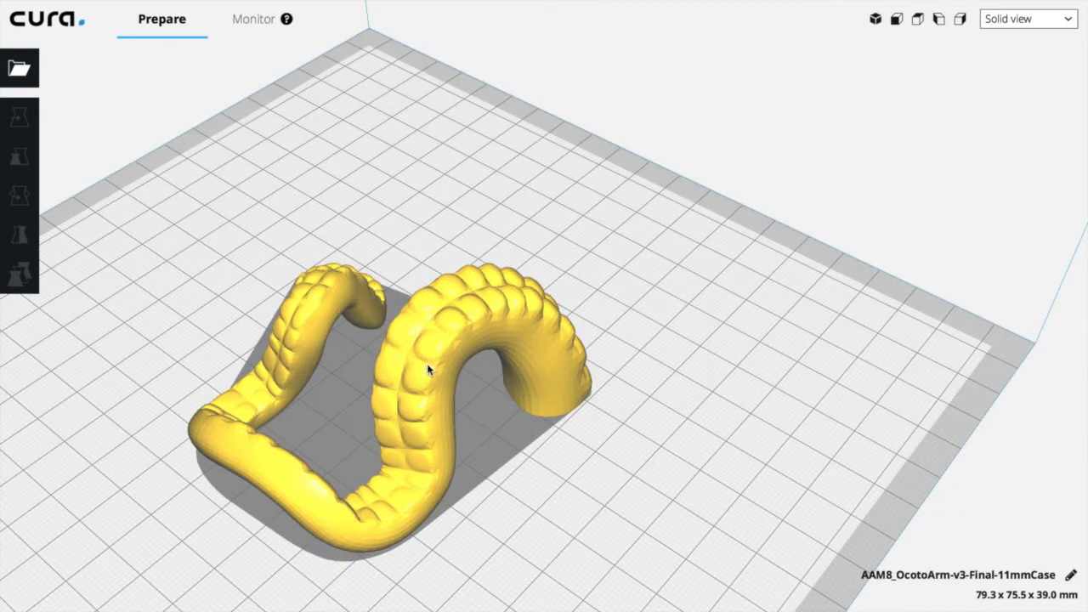
- Delete the octopus arm model and undo the deletion
click(427, 363)
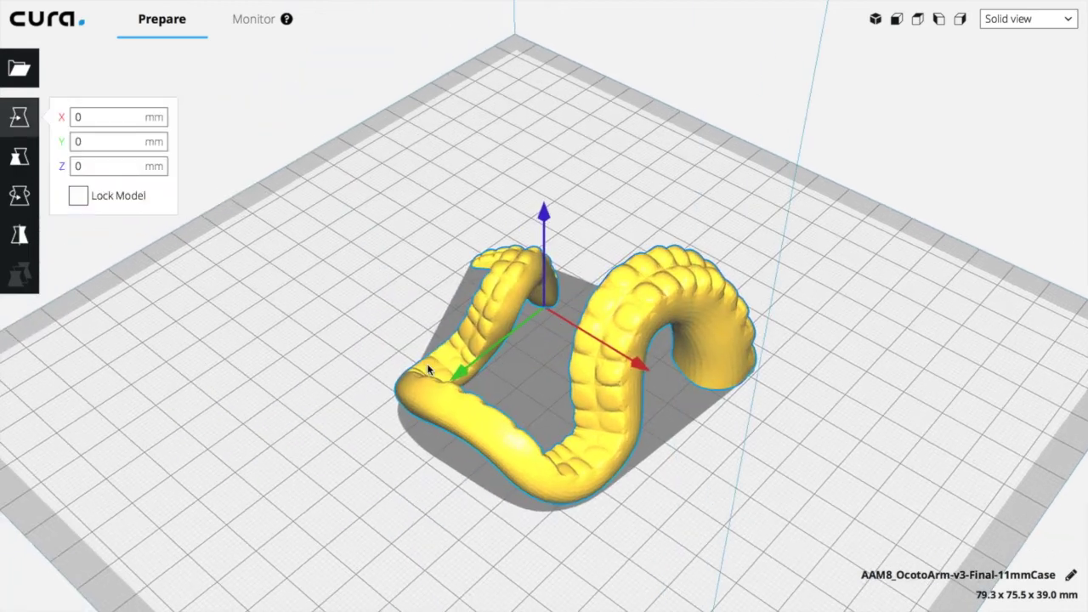
right_click(594, 366)
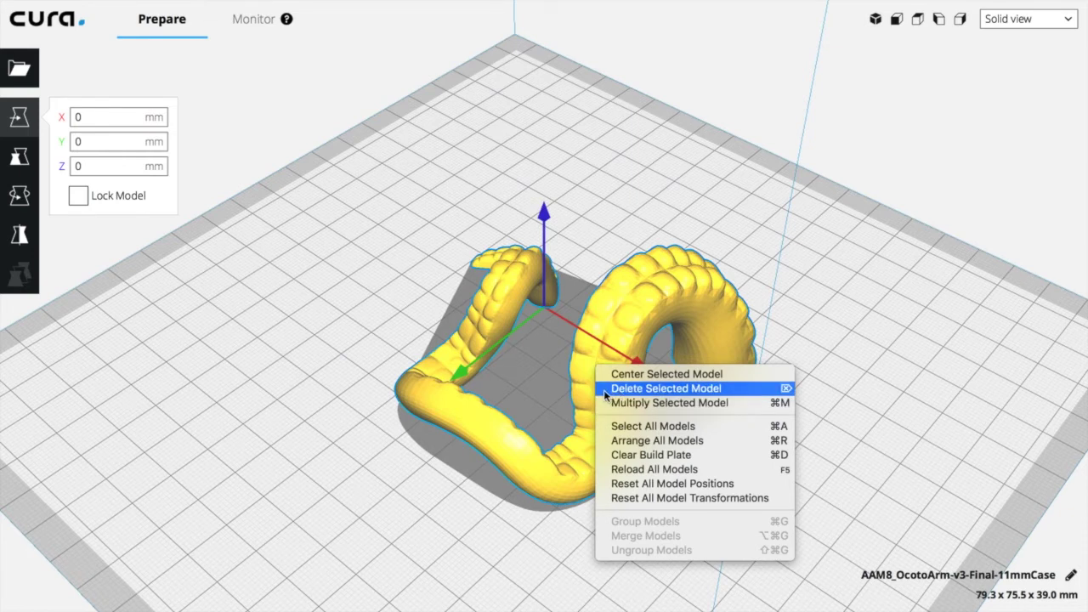
click(683, 390)
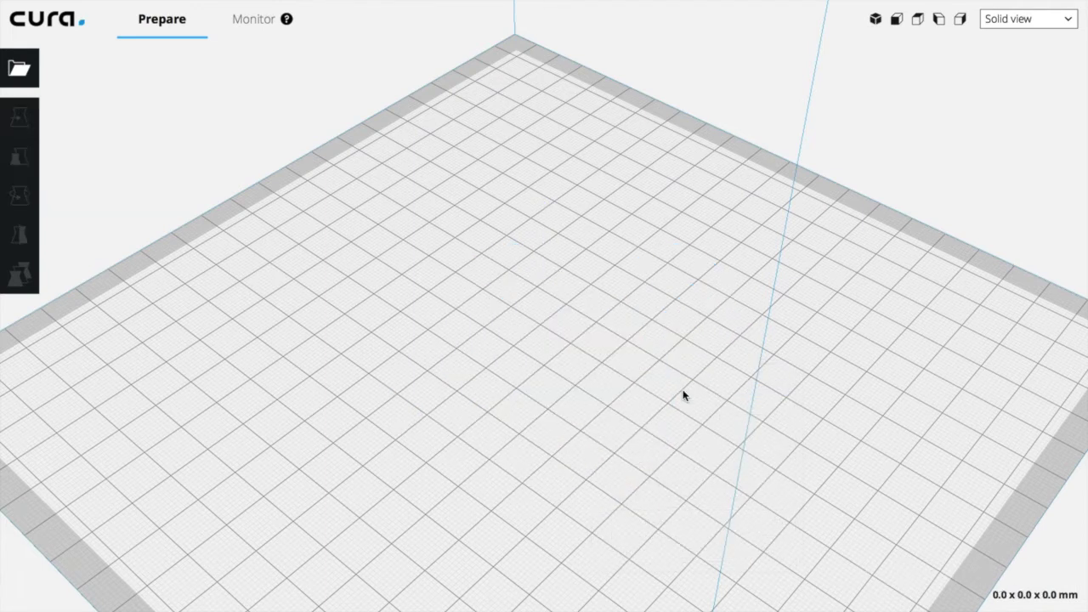
key(super+z)
- Multiply the octopus arm model with the number of copies set to 2
right_click(623, 340)
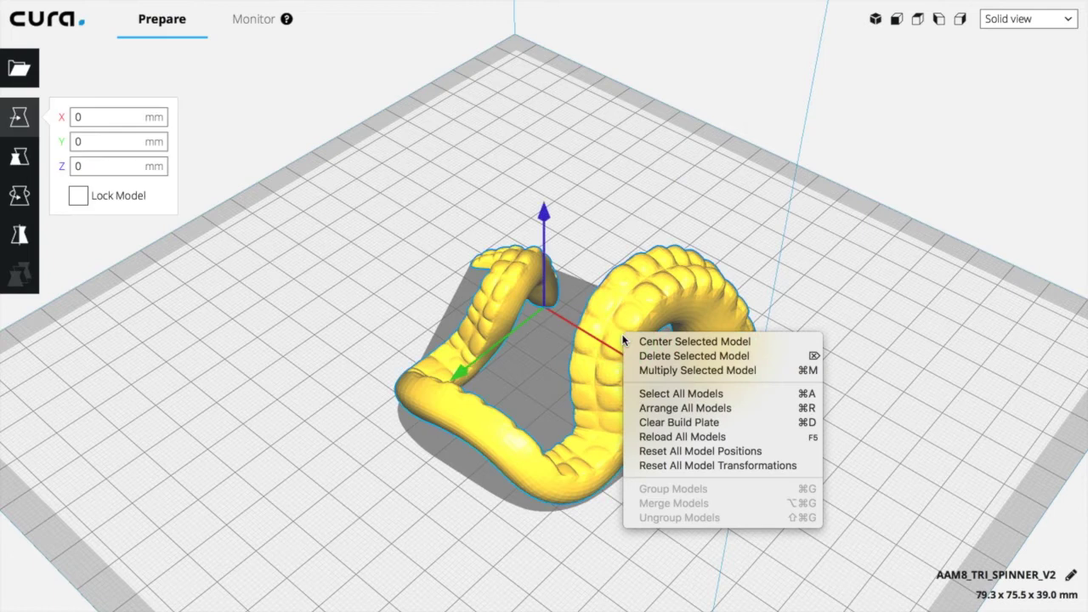
click(709, 374)
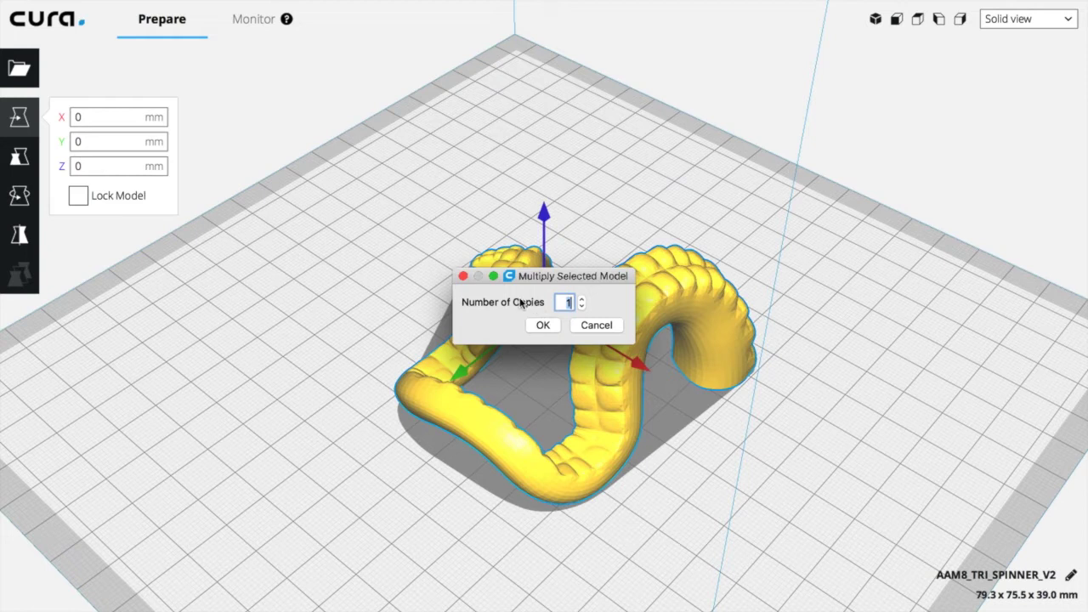
click(581, 300)
click(542, 324)
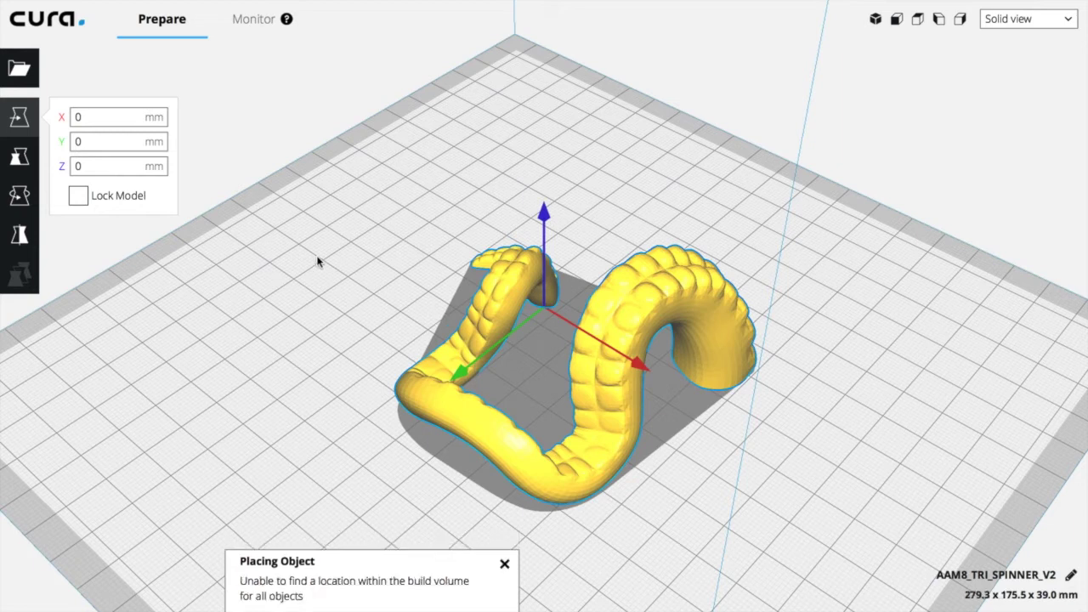
- Move one of the copies lying outside the build volume onto the plate at about X 61 mm, Y -52 mm
scroll(331, 330, down, 10)
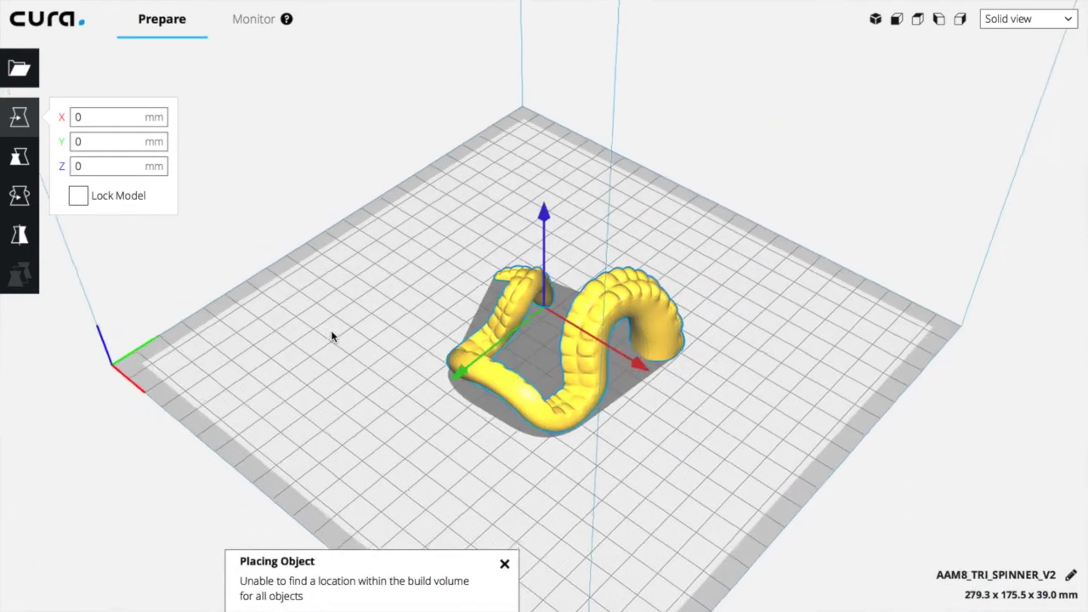
scroll(332, 336, up, 3)
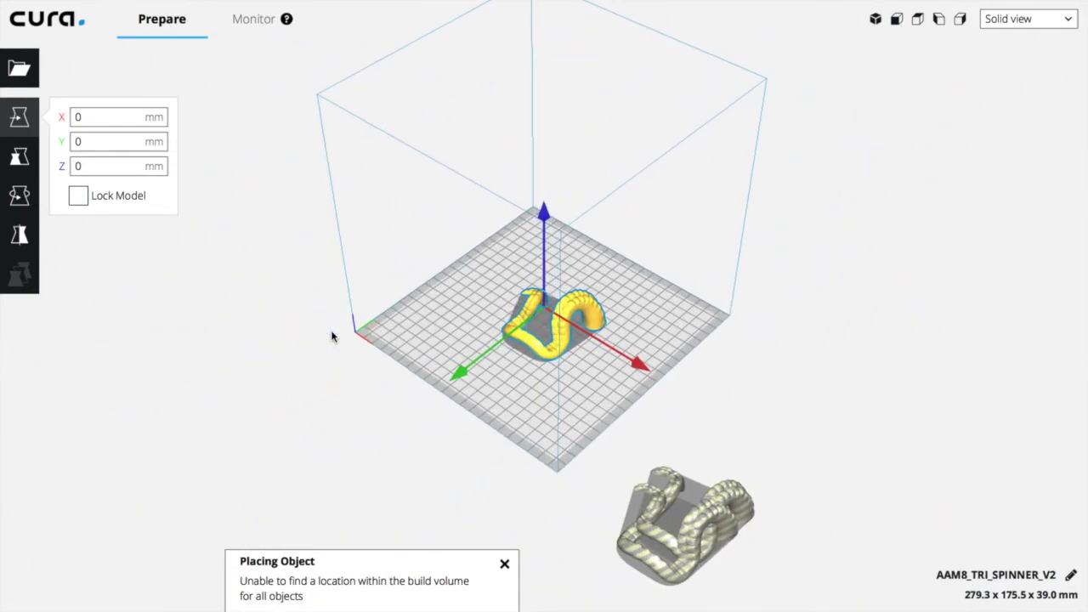
click(722, 498)
drag(573, 317, 586, 161)
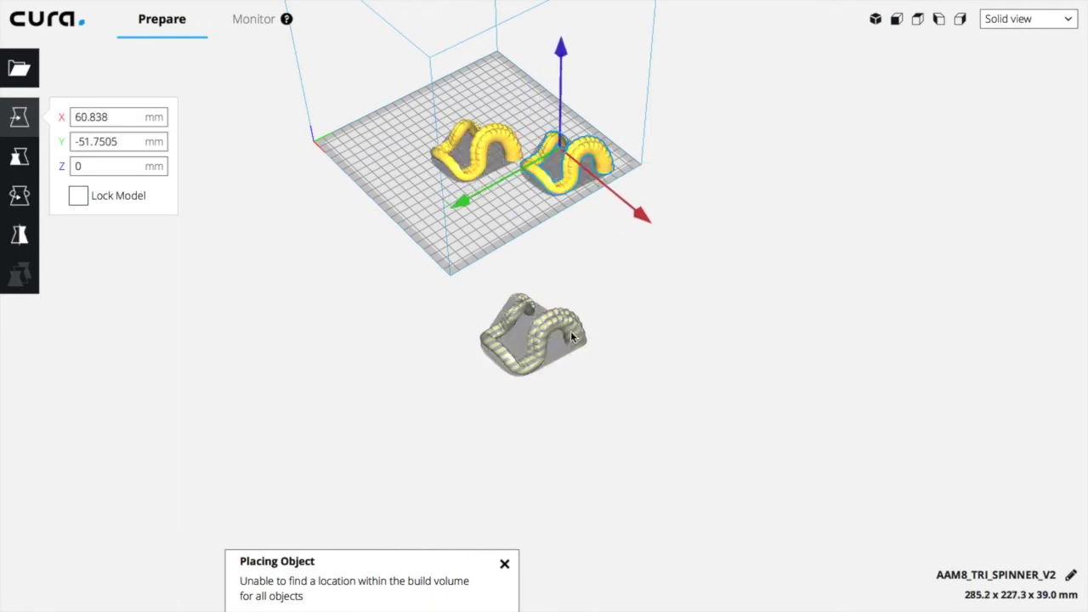
- Move the remaining out-of-bounds copy to the plate's corner near the origin marker
drag(571, 337, 419, 143)
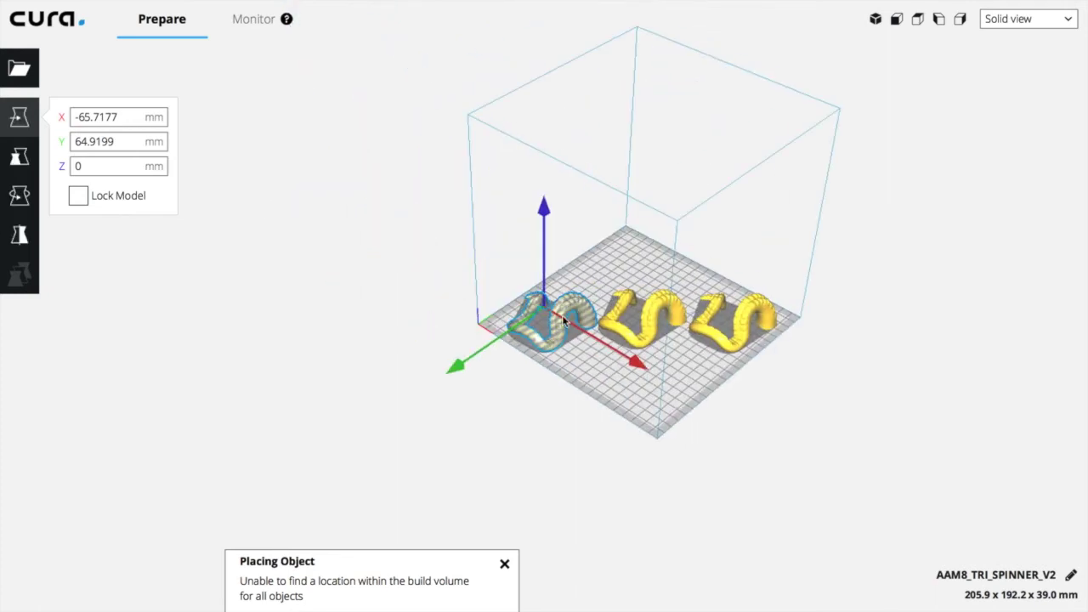
drag(563, 310, 550, 316)
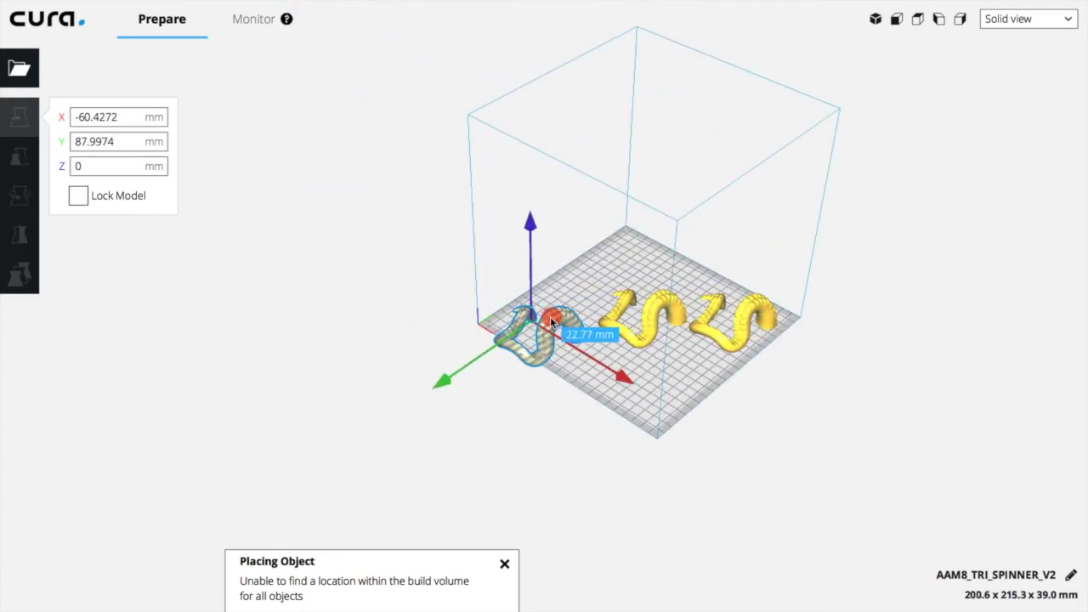
right_drag(543, 413, 605, 473)
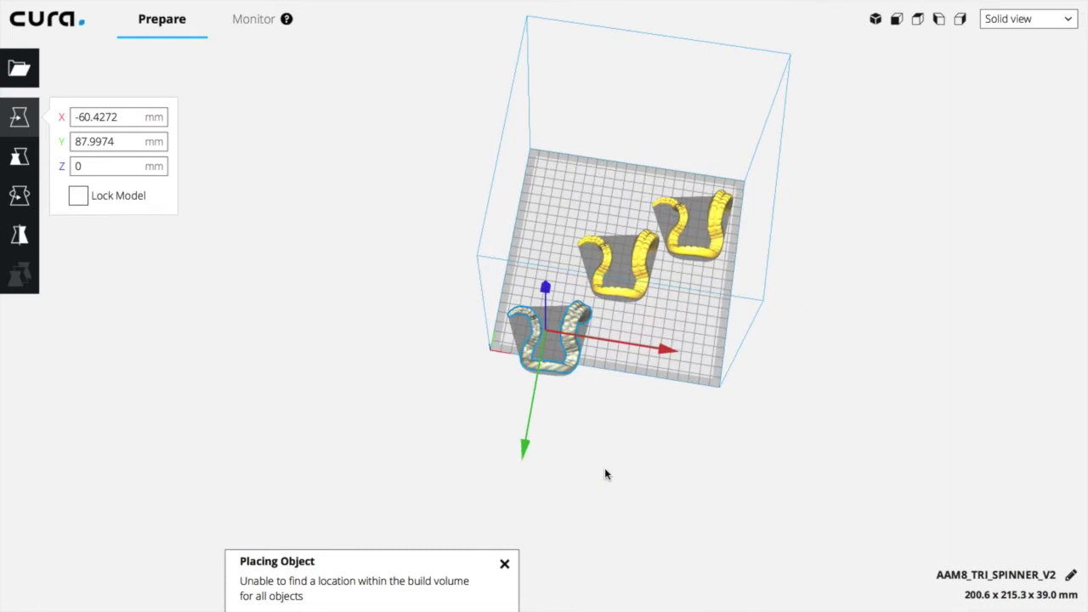
scroll(604, 473, up, 5)
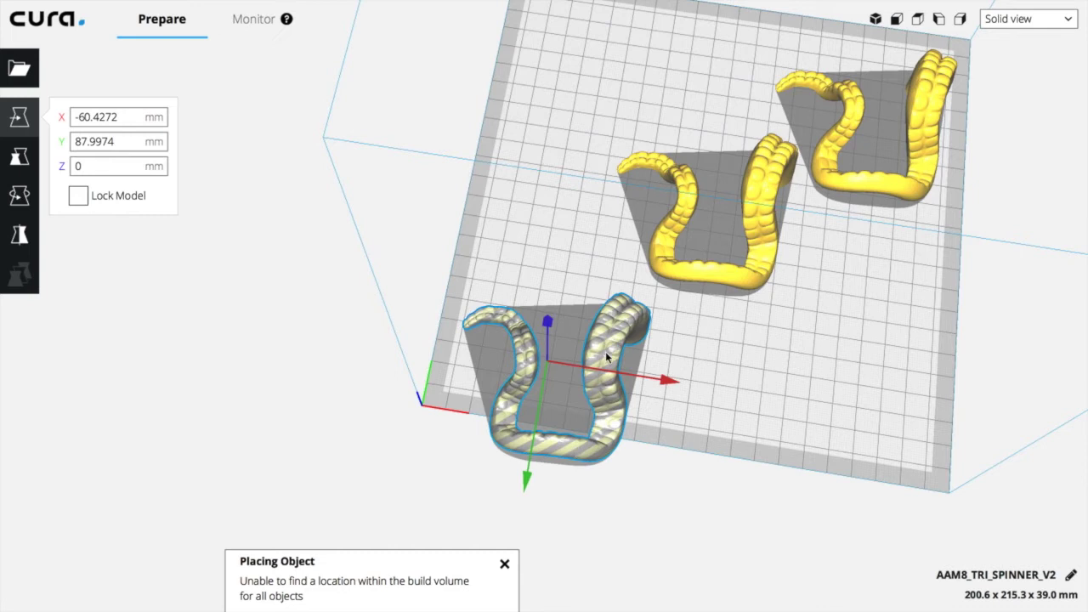
drag(605, 352, 606, 293)
- Reposition the original arm to about X -53 mm, Y -21 mm and the corner copy to about X -7 mm, Y 45 mm
drag(759, 193, 692, 95)
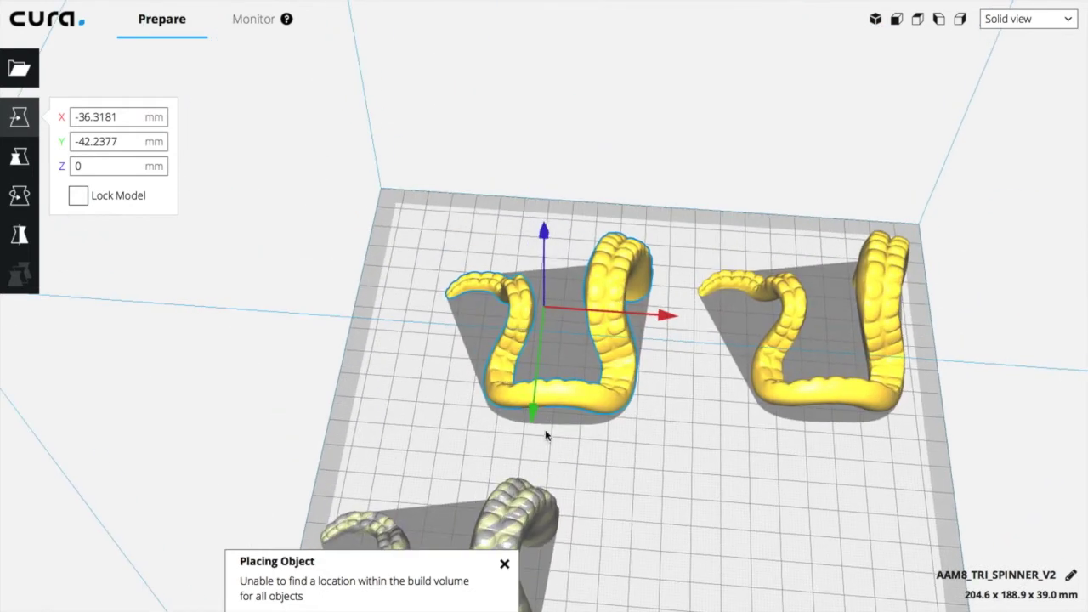
scroll(521, 464, down, 5)
drag(518, 425, 607, 406)
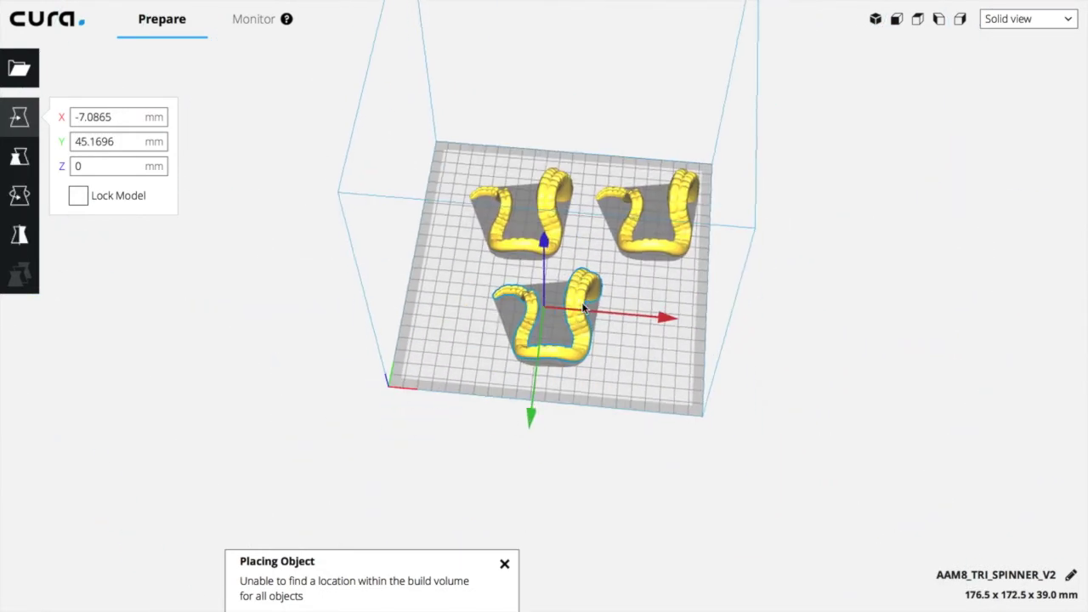
drag(544, 208, 527, 219)
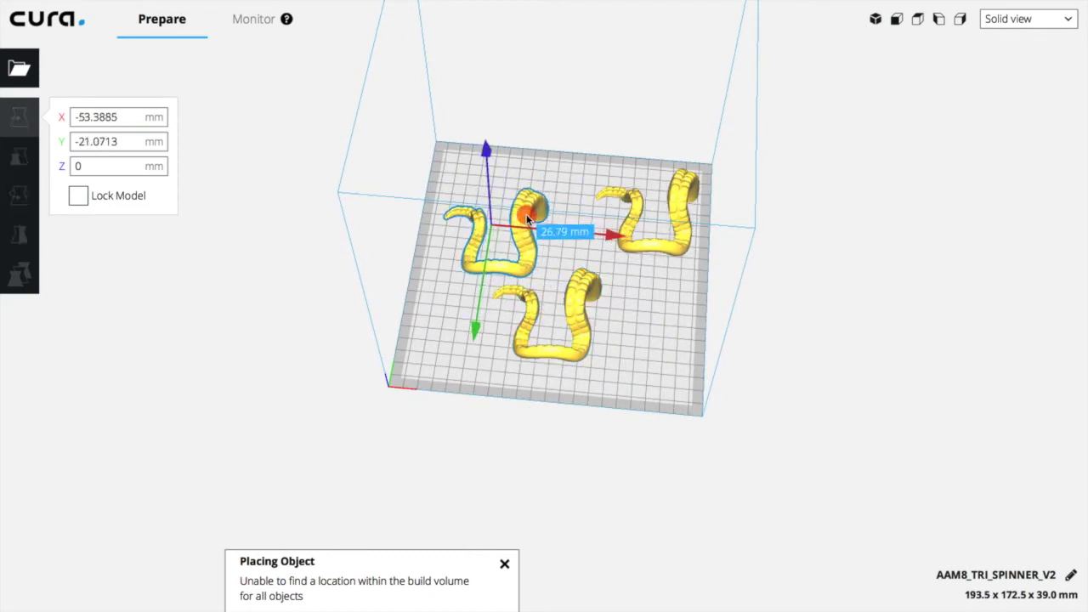
drag(527, 219, 521, 221)
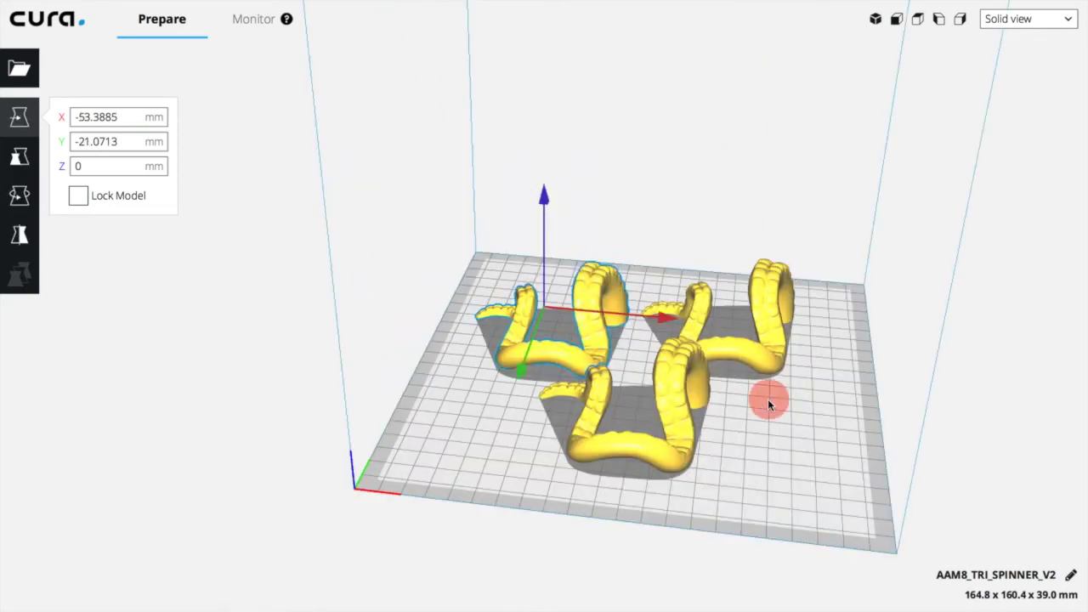
- Move the front arm copy away from the other two, to about X 0.7 mm, Y 53 mm
click(768, 400)
click(670, 388)
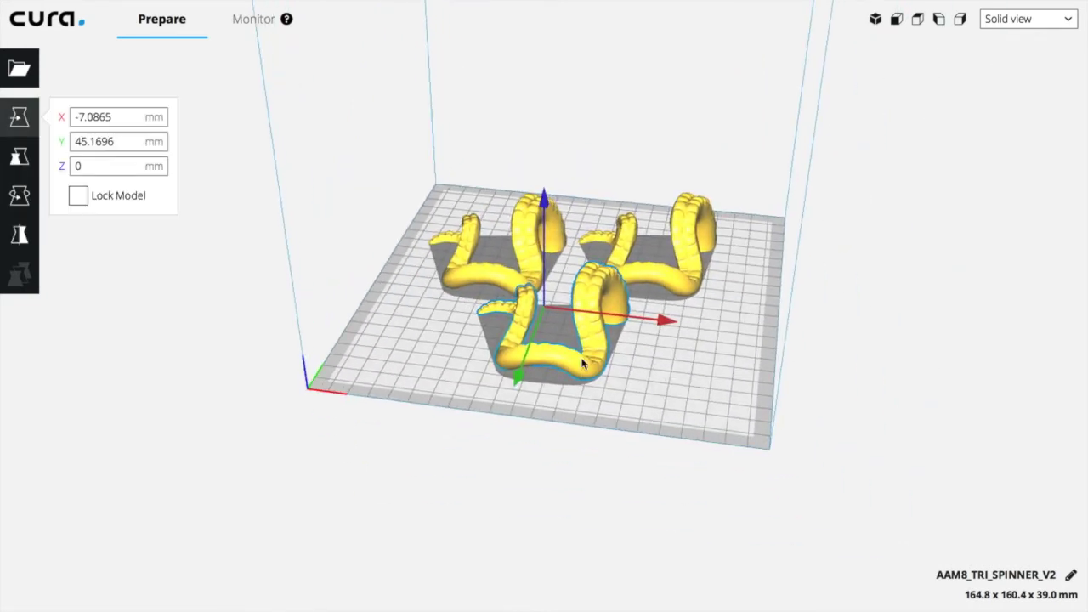
mouse_move(583, 331)
mouse_down()
mouse_move(702, 318)
mouse_move(596, 433)
mouse_move(448, 358)
mouse_move(522, 317)
mouse_move(682, 316)
mouse_move(595, 338)
mouse_up()
drag(658, 370, 659, 369)
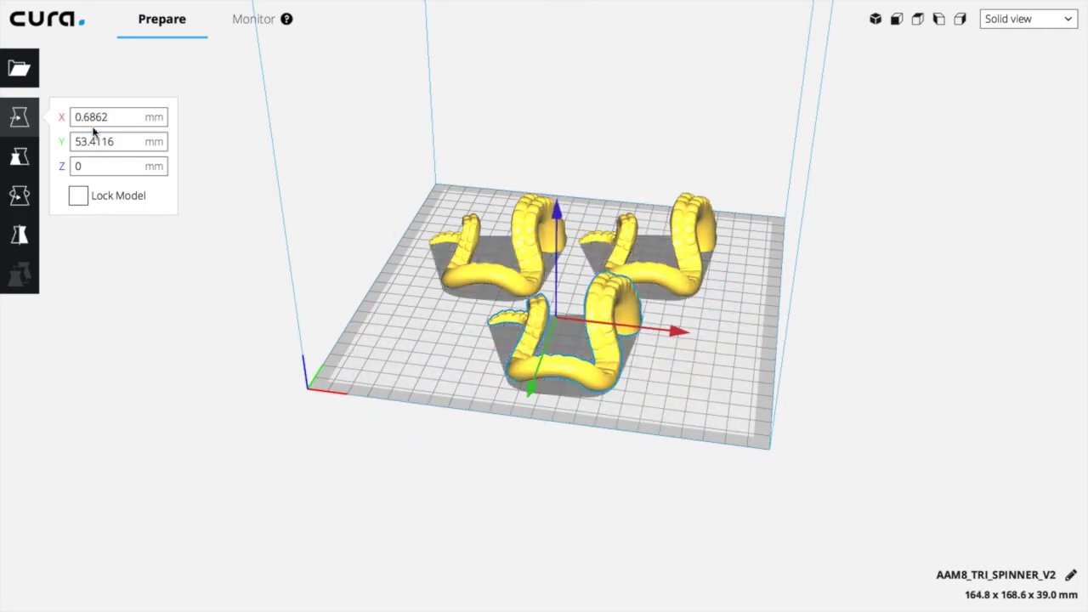
- Rotate the front arm copy slightly clockwise about its vertical axis, as seen from above
click(19, 155)
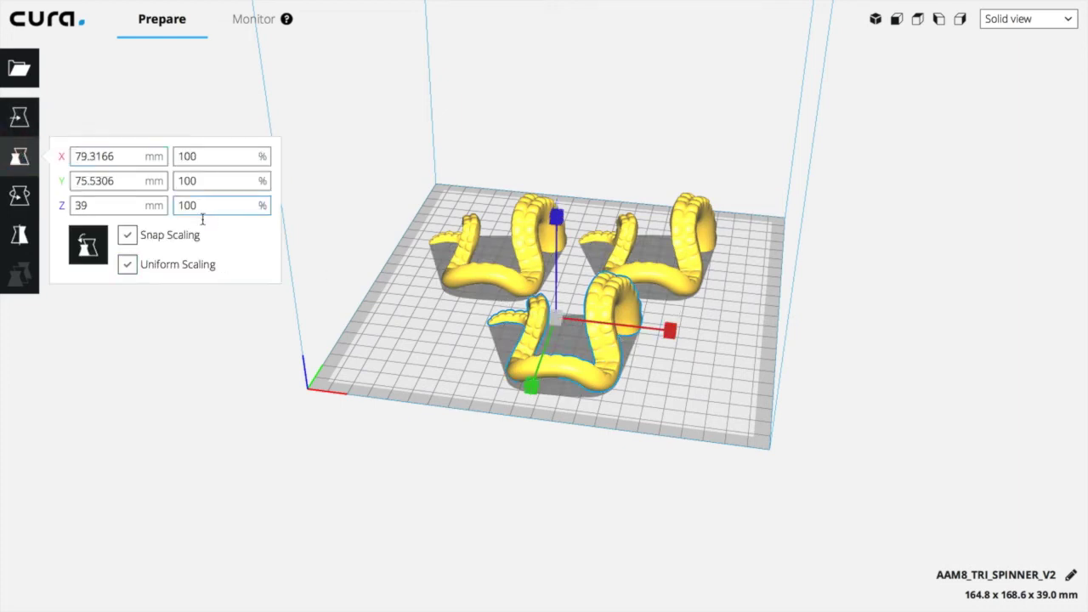
click(20, 195)
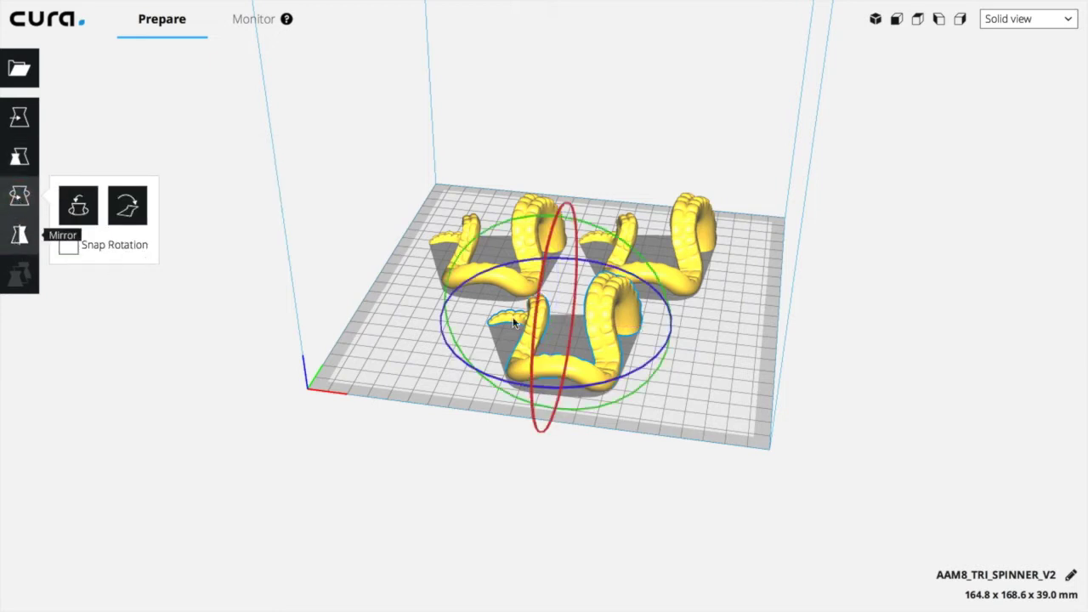
right_drag(483, 469, 473, 606)
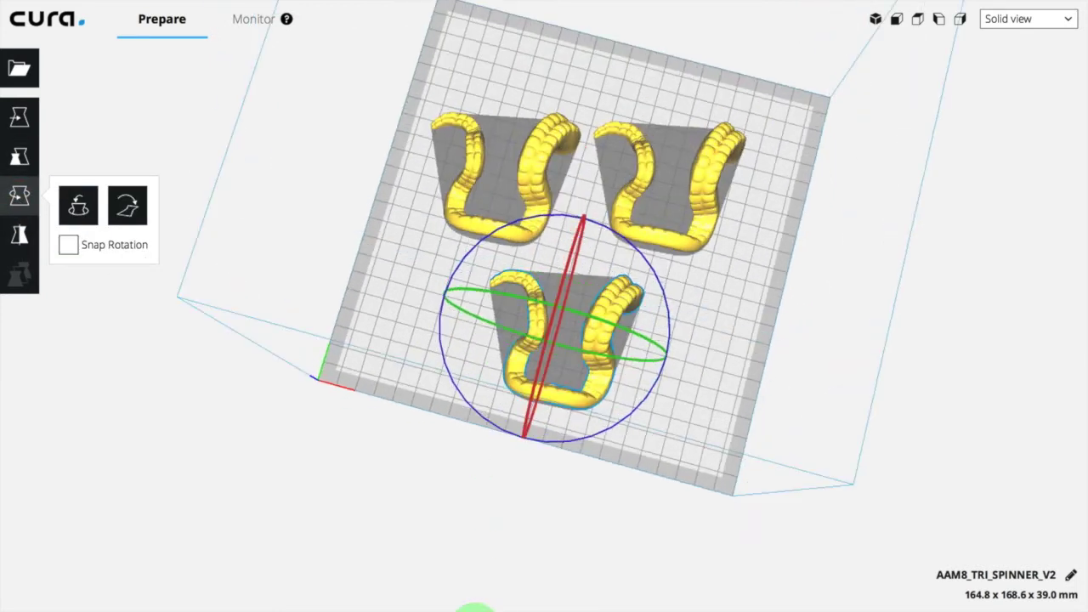
drag(588, 440, 609, 469)
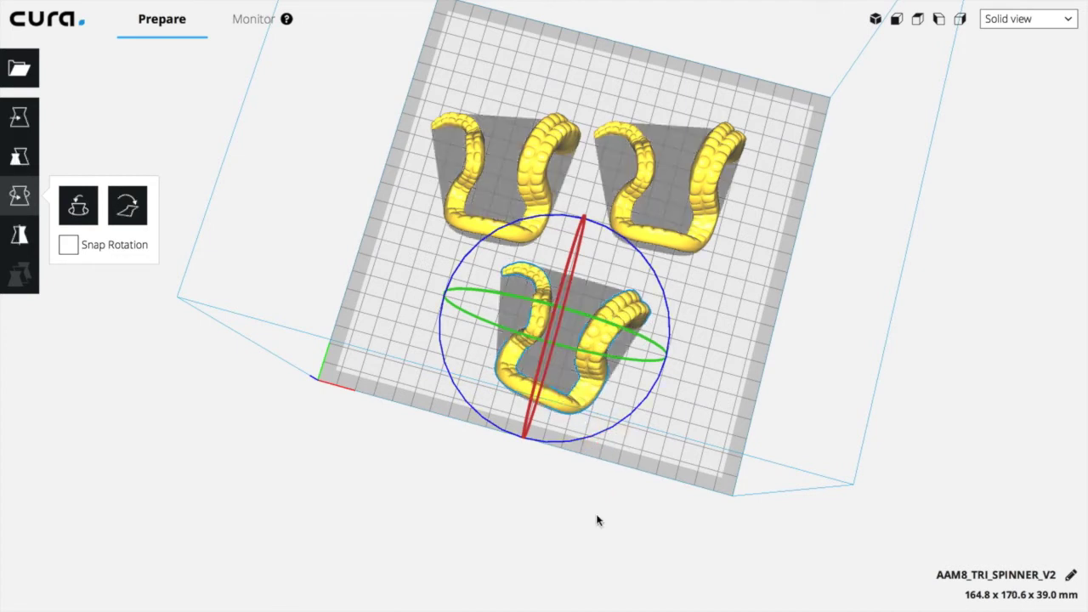
- Enable rotation snapping for the front arm copy
click(68, 245)
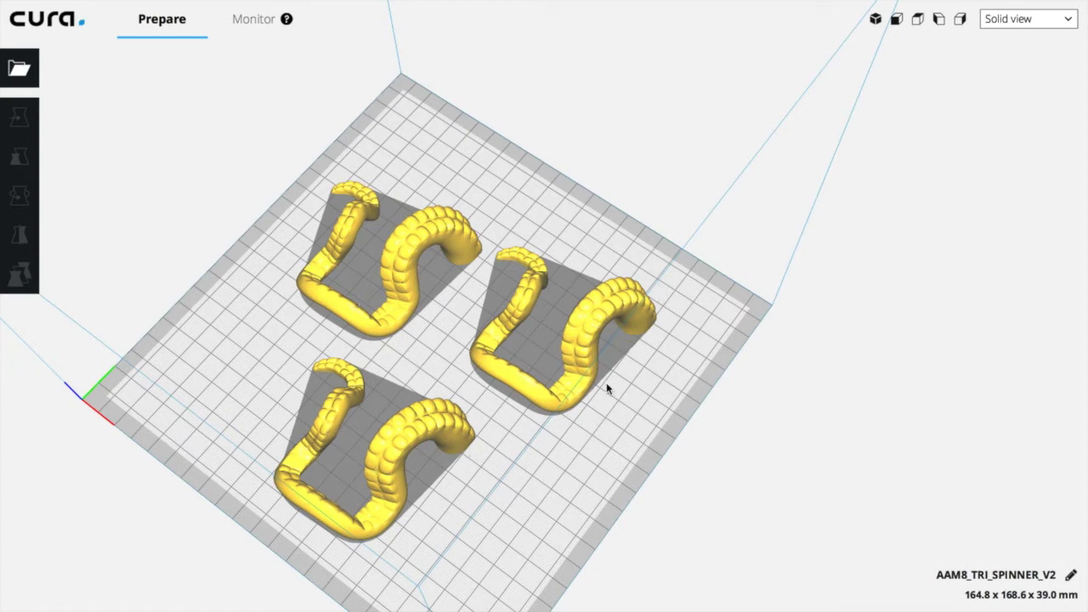
- Select the front arm copy together with the copy at its right and group the two models
click(594, 323)
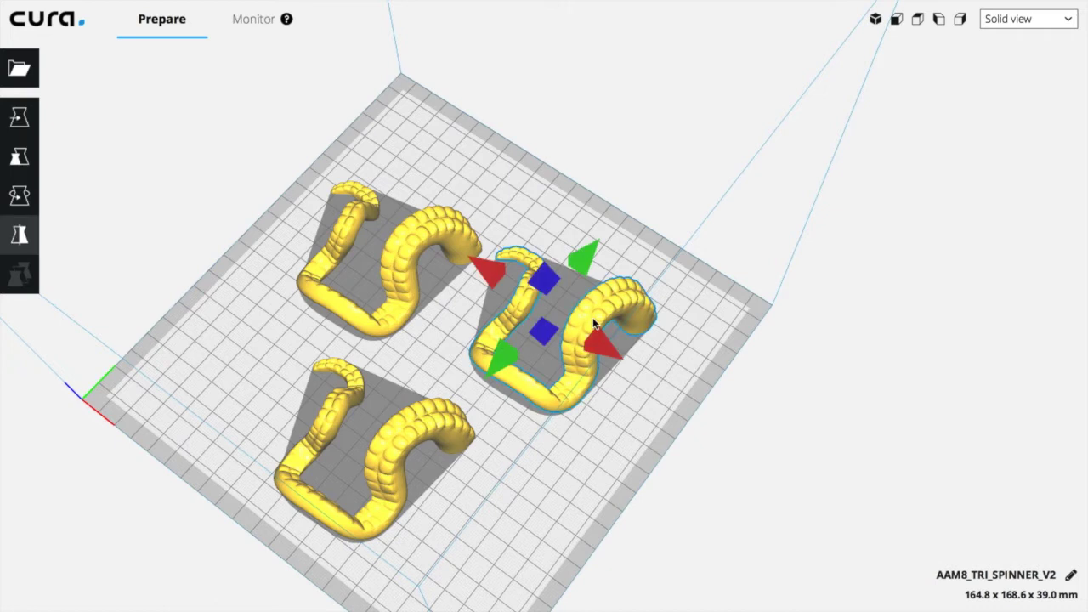
click(405, 439)
right_drag(405, 440, 705, 254)
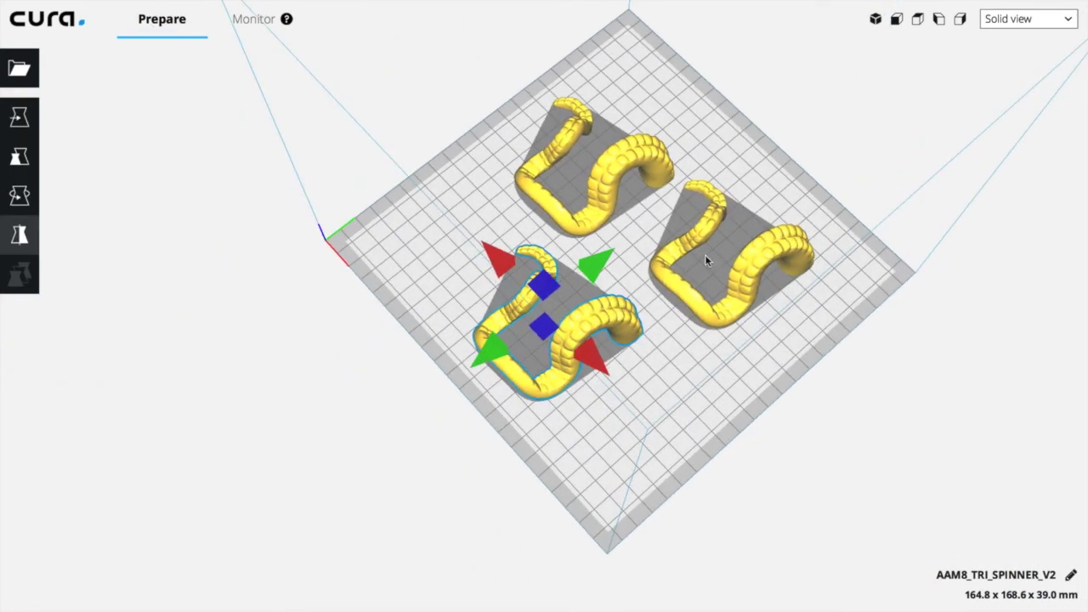
ctrl+click(757, 251)
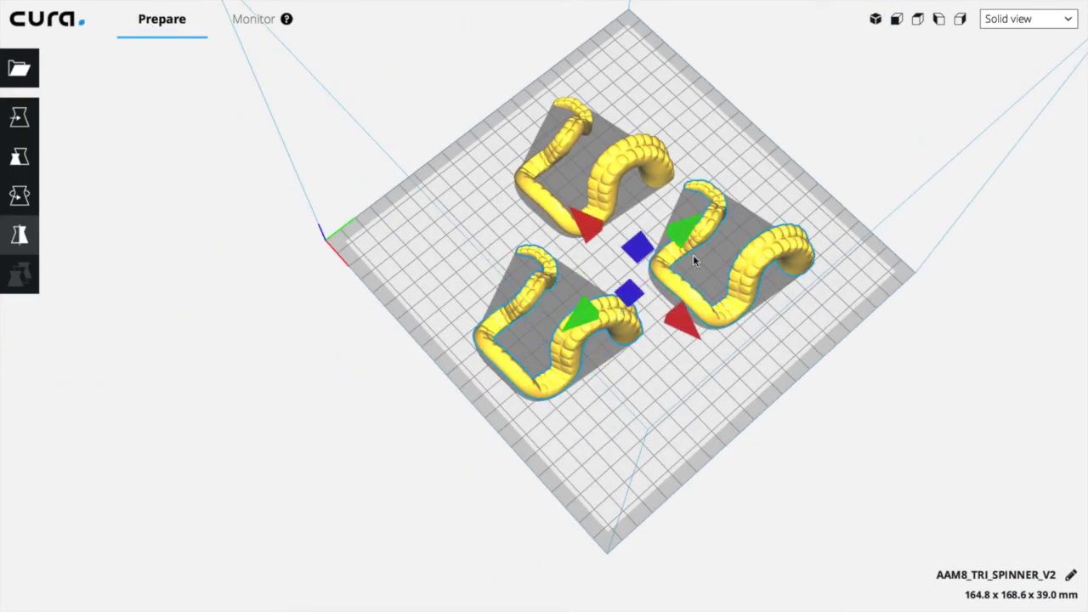
right_click(763, 262)
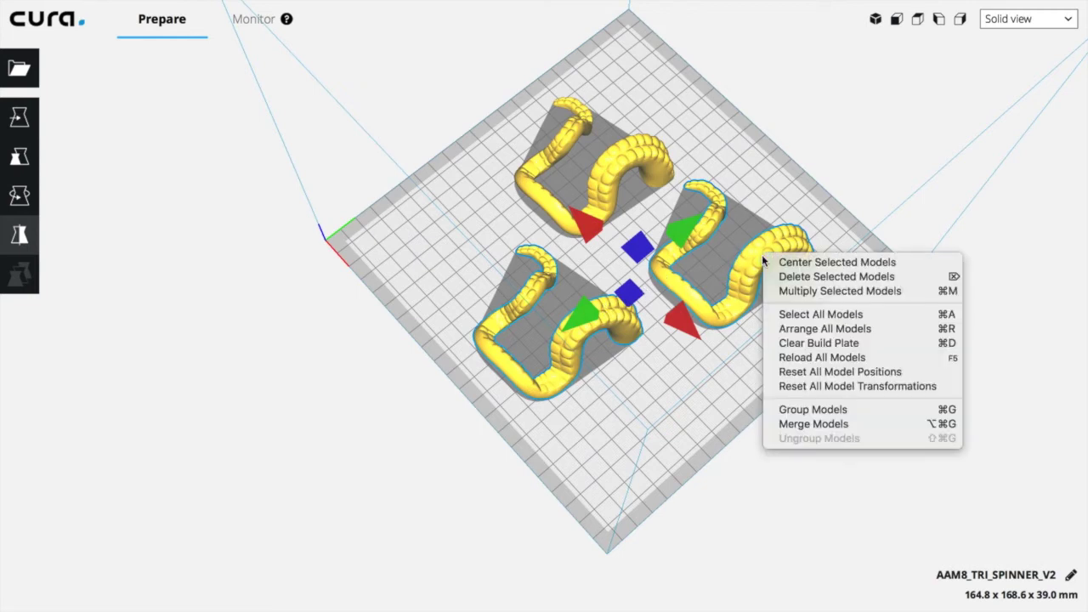
click(848, 414)
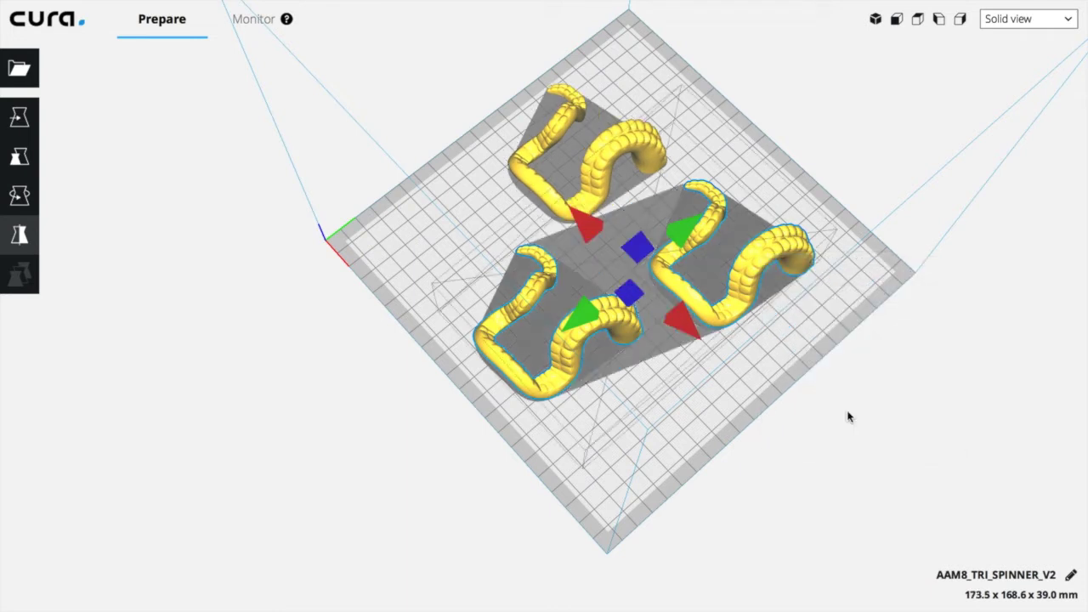
- Mirror the grouped arms along the X axis and flip them back again
click(740, 354)
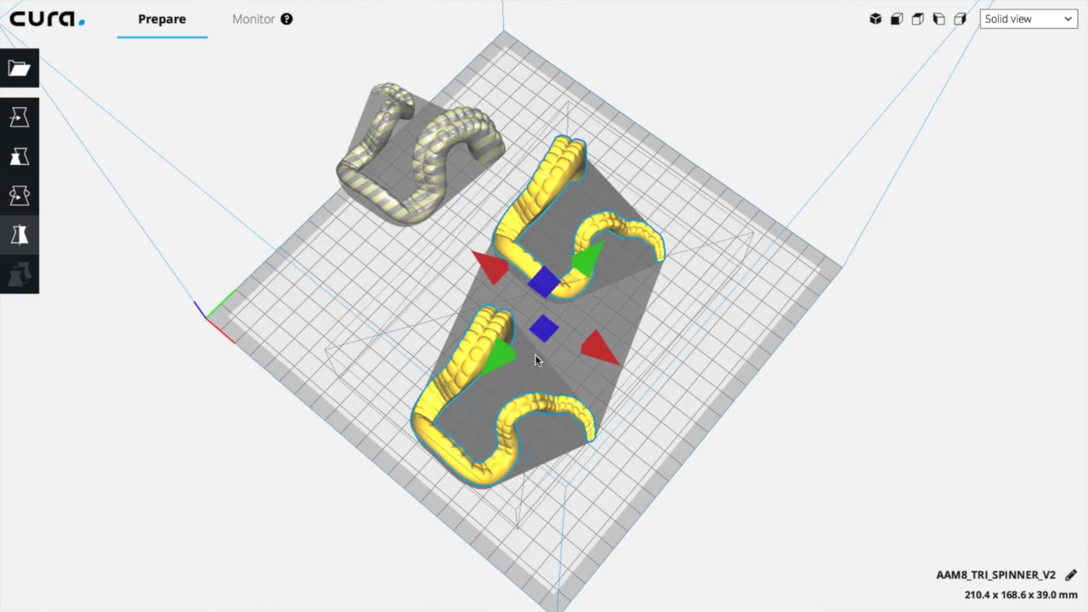
click(491, 270)
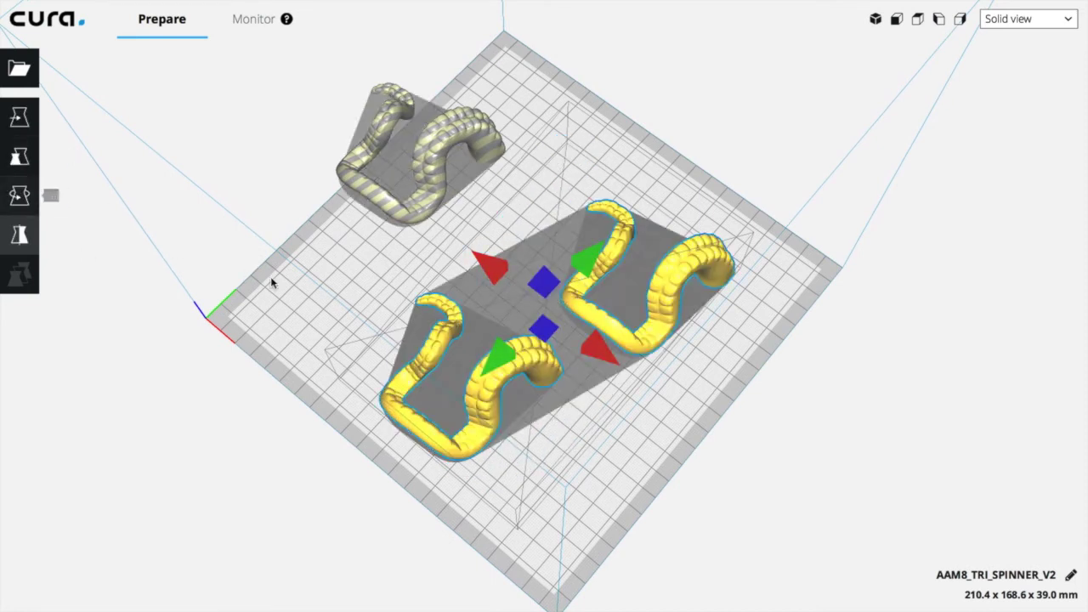
- Move the ungrouped arm back inside the printable area, clear of the grouped pair
click(18, 113)
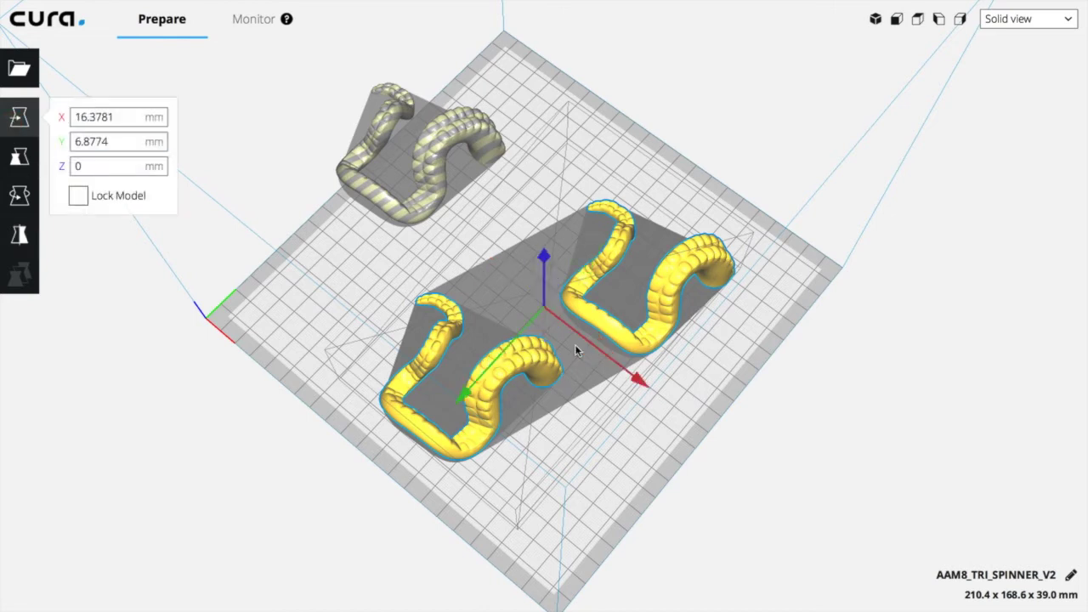
click(638, 480)
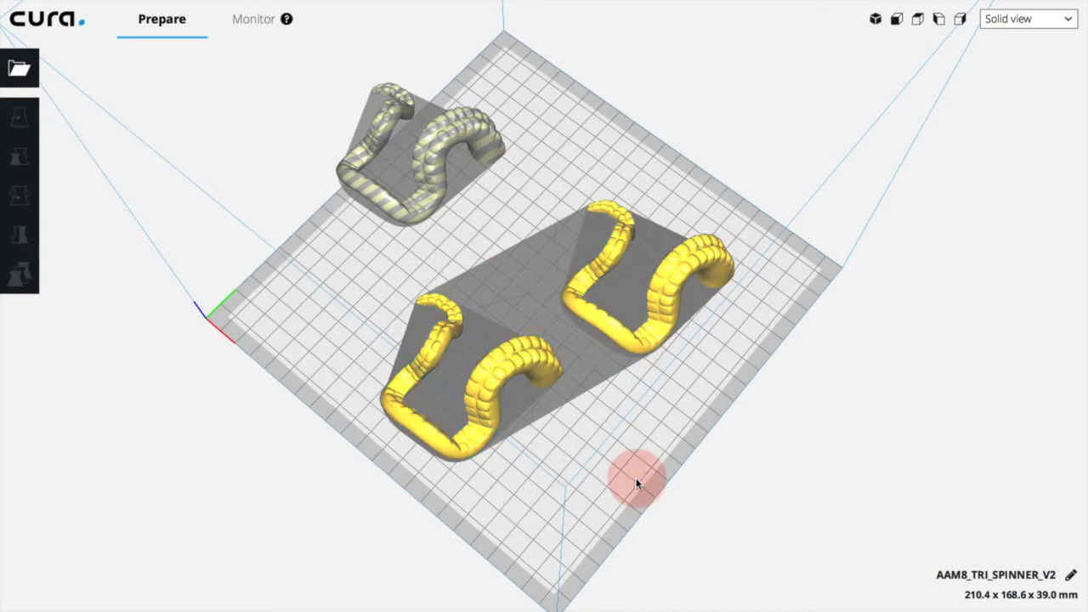
click(463, 155)
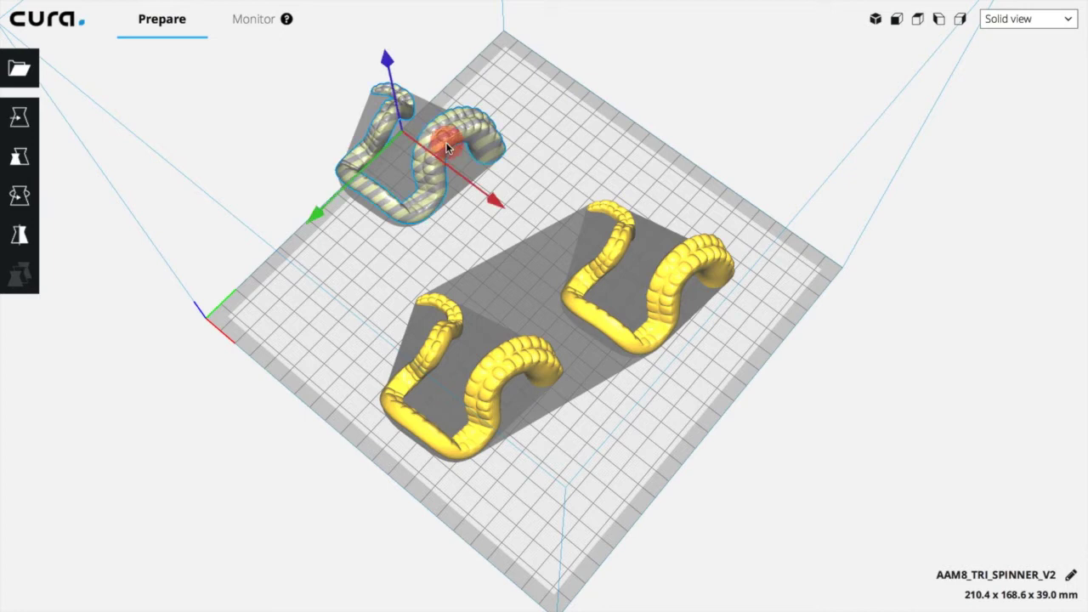
drag(605, 296, 707, 303)
- Move the grouped arms to about X 18 mm, Y 6 mm, and ungroup them
ctrl+click(778, 466)
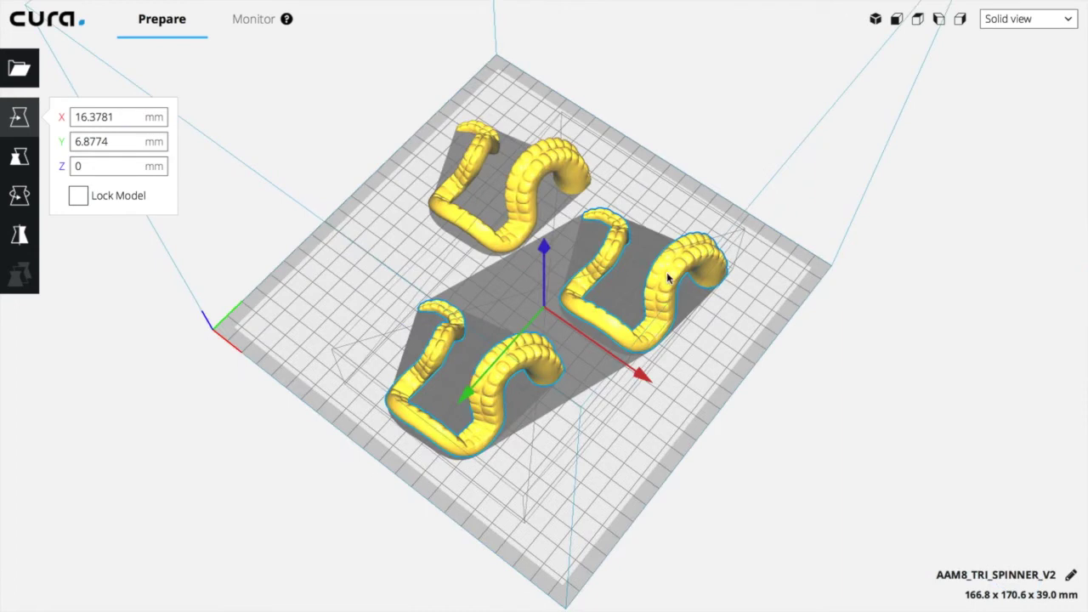
mouse_move(667, 272)
mouse_down()
mouse_move(729, 312)
mouse_move(680, 338)
mouse_move(636, 332)
mouse_move(633, 306)
mouse_move(658, 251)
mouse_move(670, 272)
mouse_up()
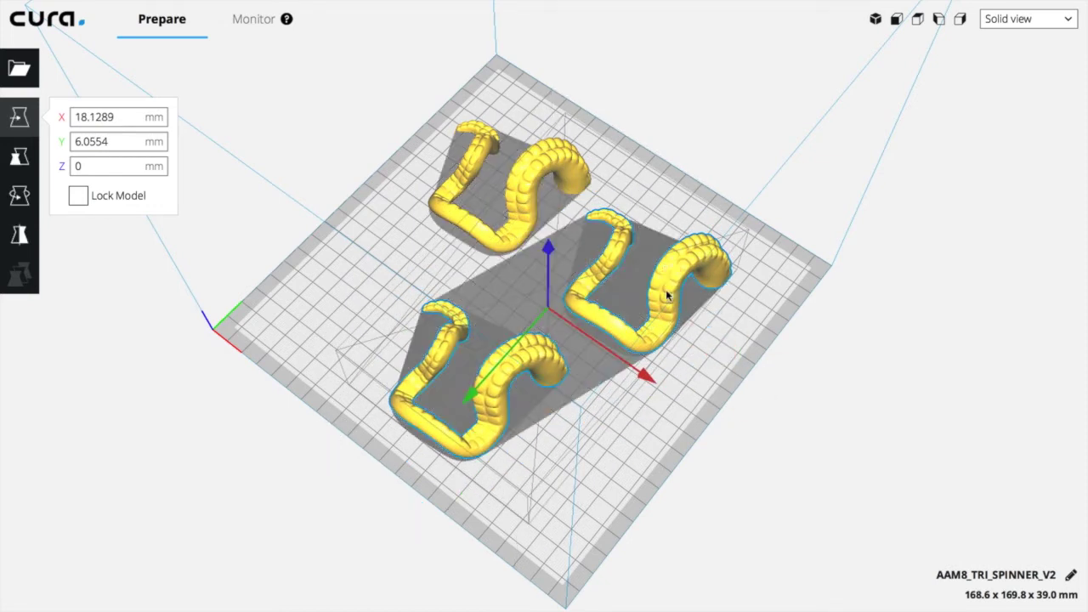
right_click(671, 287)
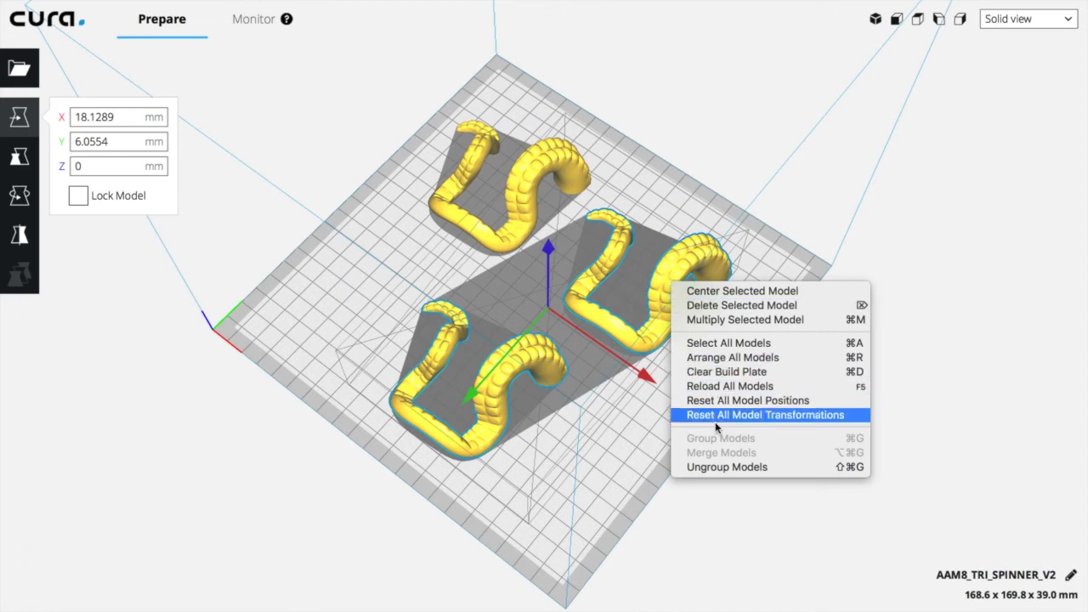
click(723, 467)
click(596, 472)
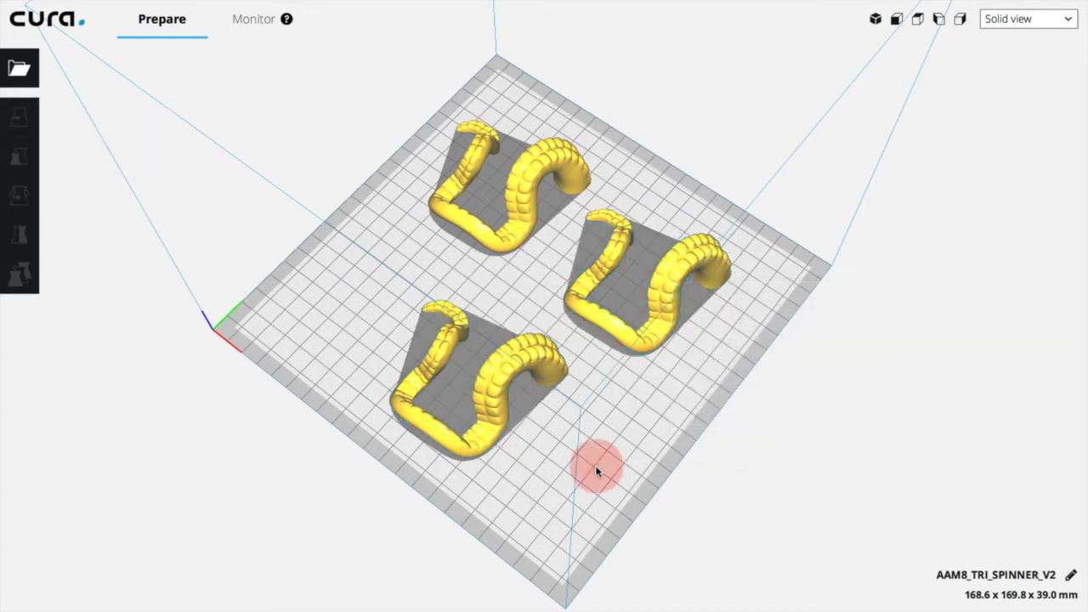
- Reposition the separate arms, placing the right one at about X 39 mm, Y -5 mm and the rear one at about X -40 mm, Y -40 mm
click(517, 360)
drag(595, 316, 582, 253)
drag(753, 258, 797, 313)
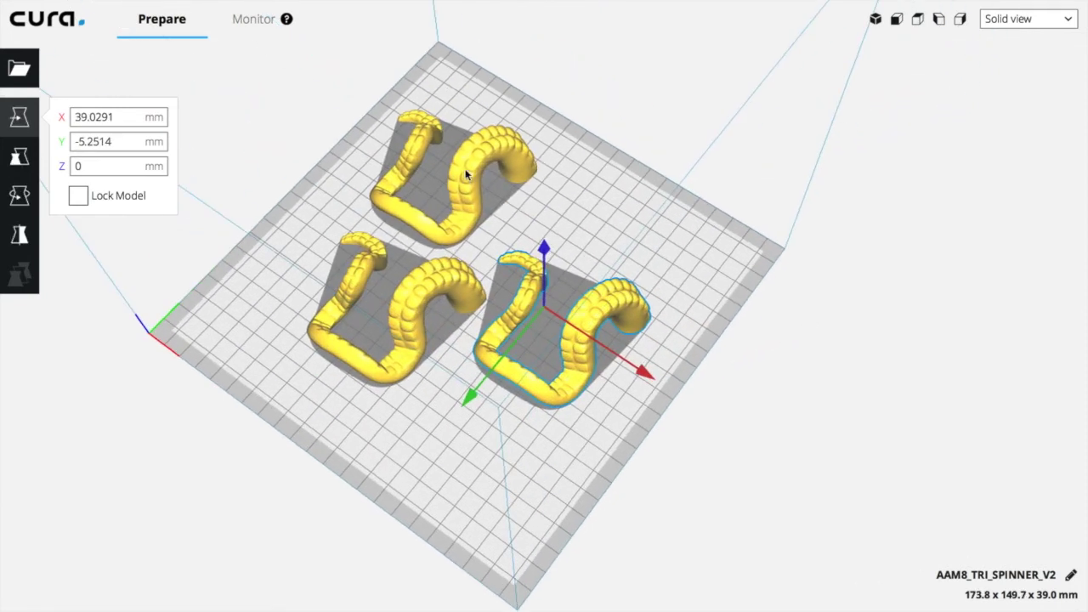
drag(474, 175, 487, 186)
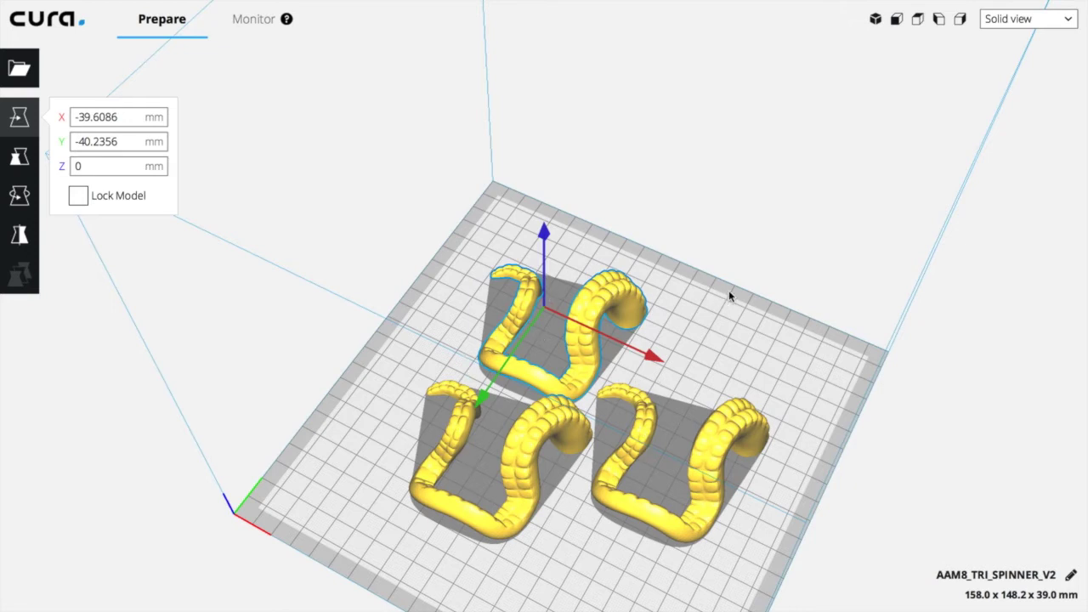
- Show the hidden print settings and examine the overhanging curves of the three arms up close
key(super+e)
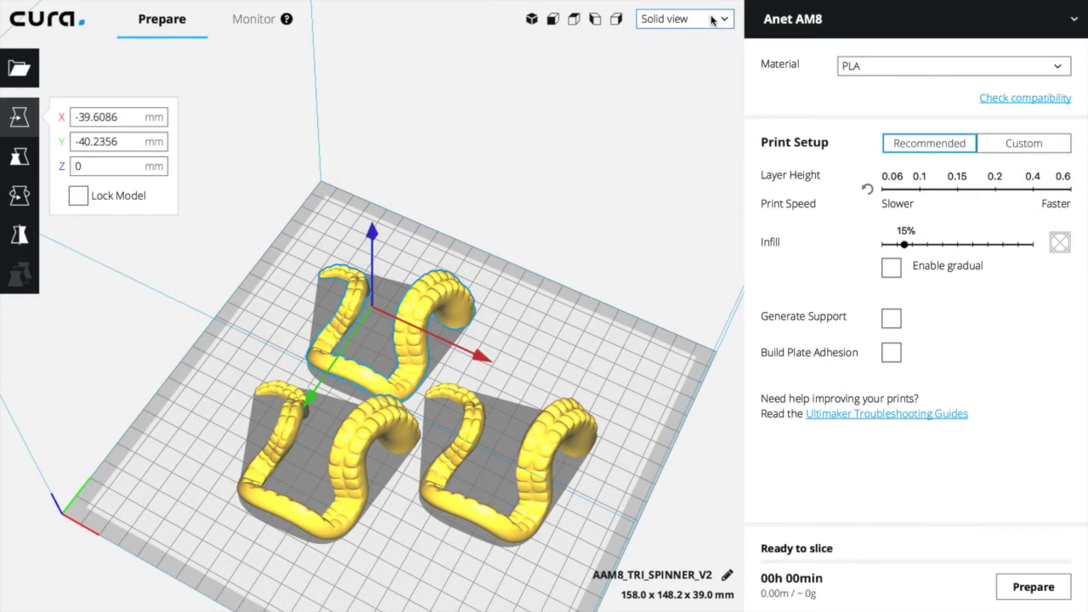
right_drag(545, 257, 540, 212)
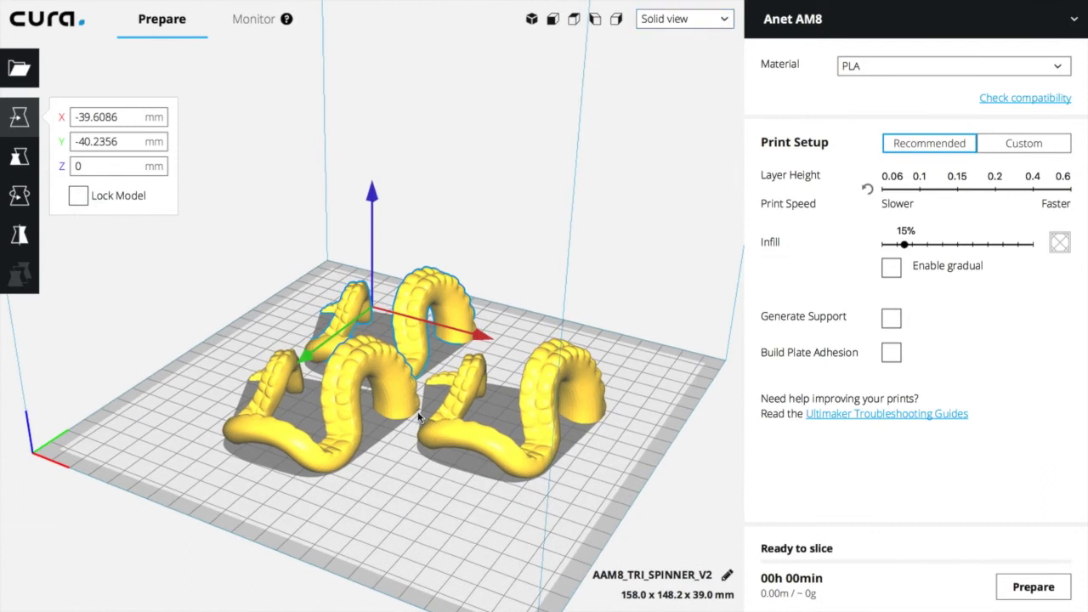
scroll(370, 411, up, 3)
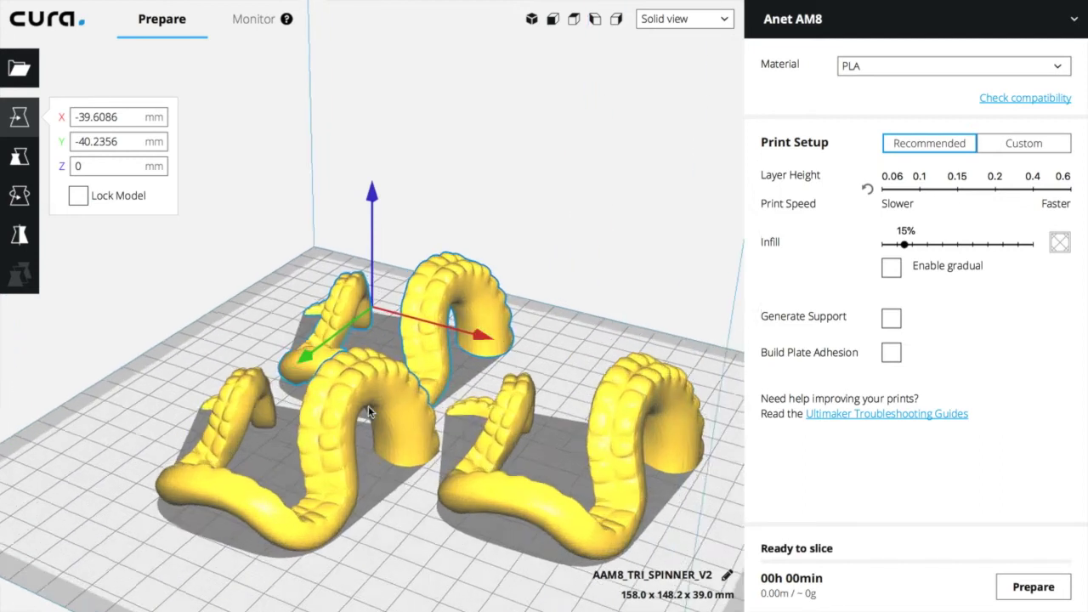
scroll(367, 406, up, 2)
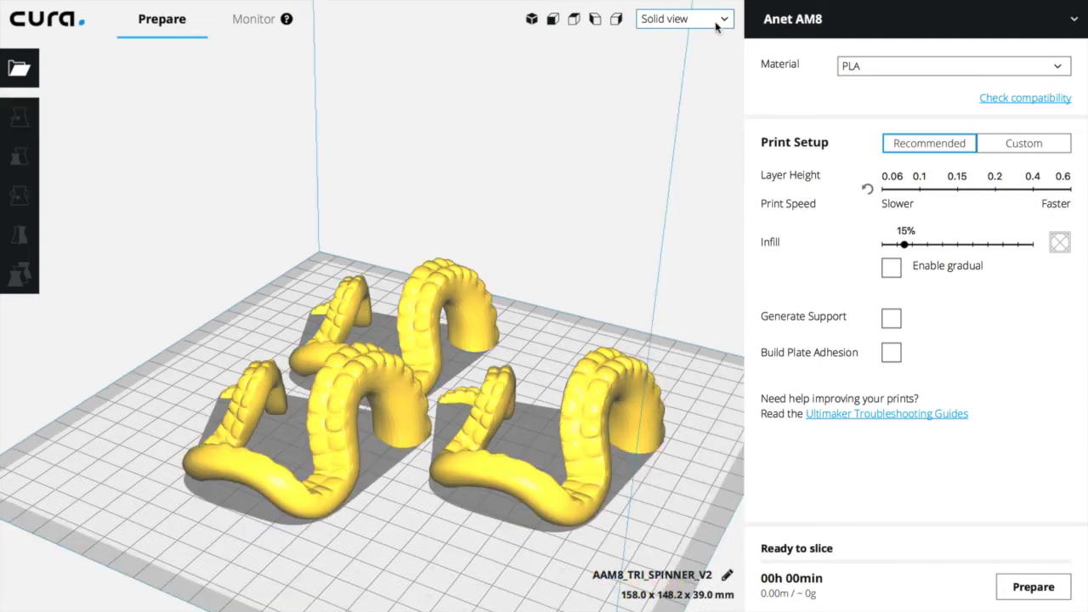
scroll(391, 371, up, 5)
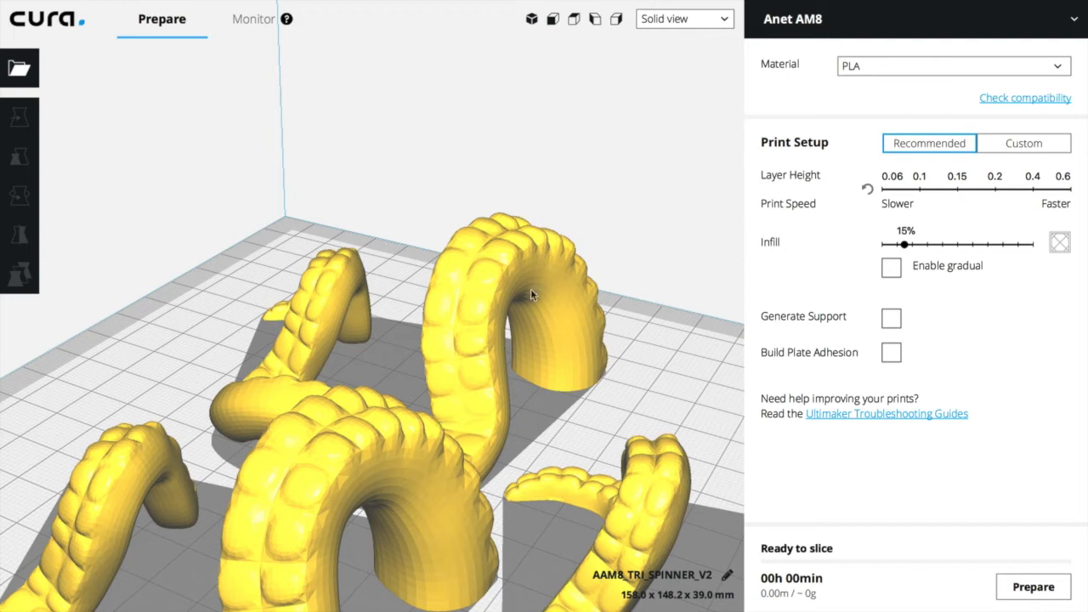
scroll(592, 308, down, 5)
mouse_move(427, 522)
right_down()
mouse_move(388, 451)
mouse_move(424, 512)
mouse_move(510, 526)
mouse_move(502, 558)
mouse_move(438, 476)
mouse_move(456, 541)
mouse_move(443, 533)
right_up()
scroll(472, 338, up, 3)
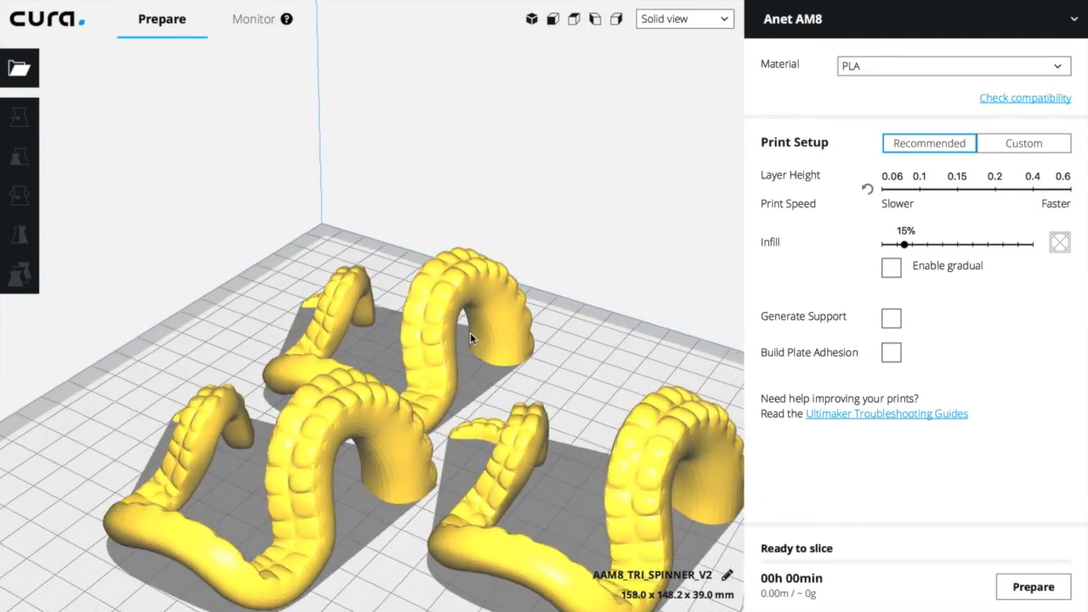
- Change the display to Layer view and slice the three arms
click(703, 21)
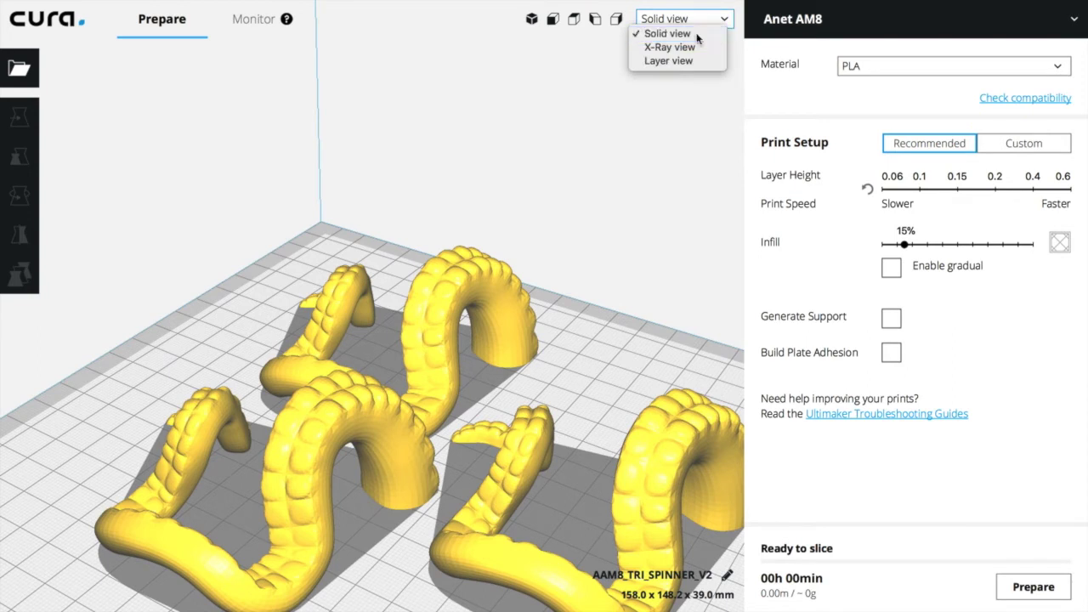
click(679, 60)
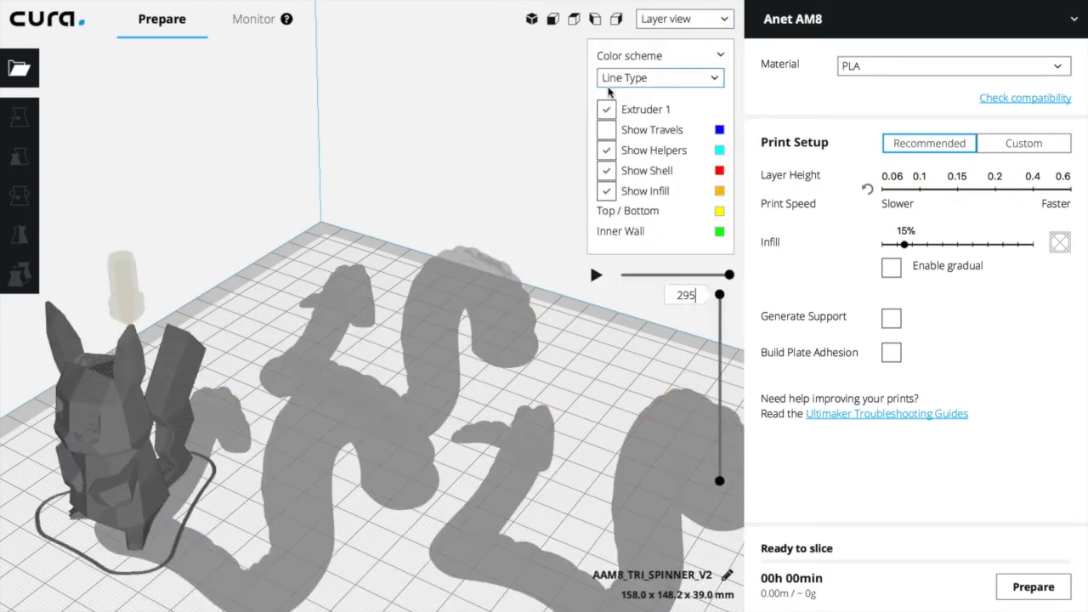
click(273, 242)
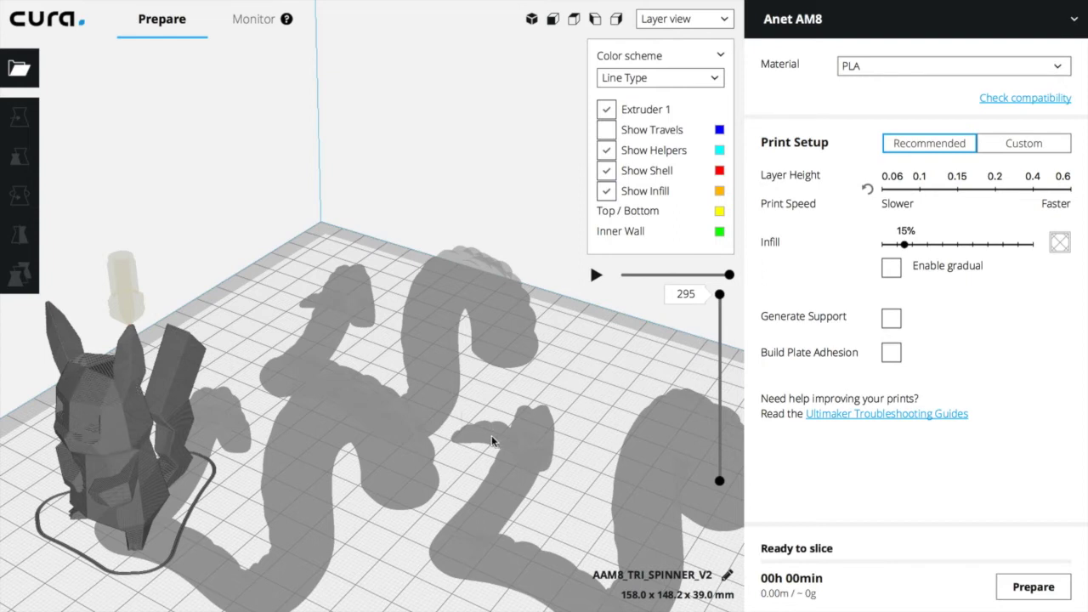
click(1032, 587)
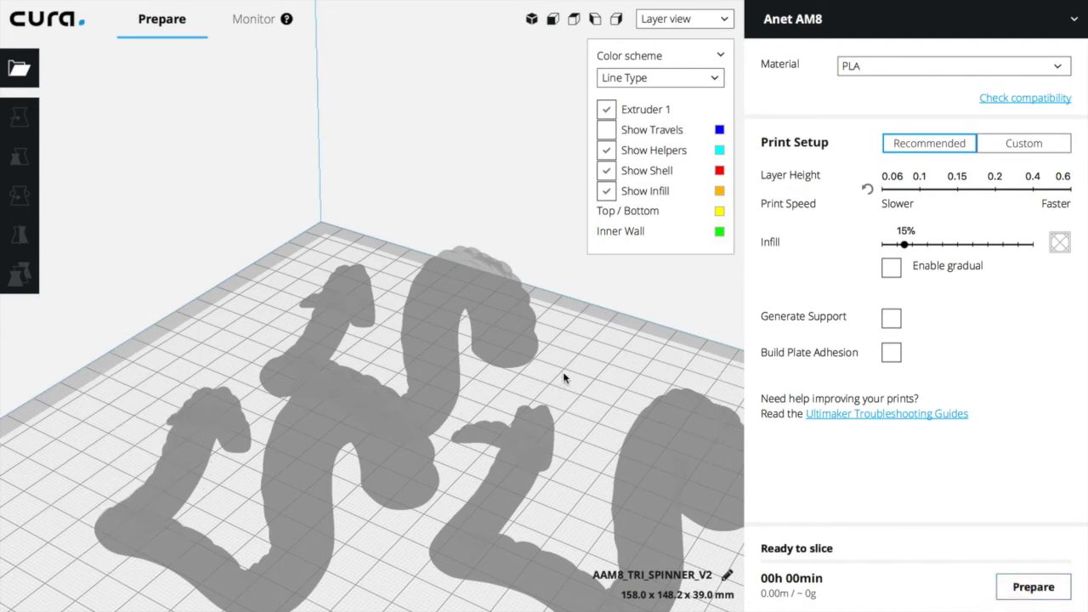
- Examine the sliced arms up close, checking the shell, inner wall and top layers along the curved tip
scroll(563, 372, down, 2)
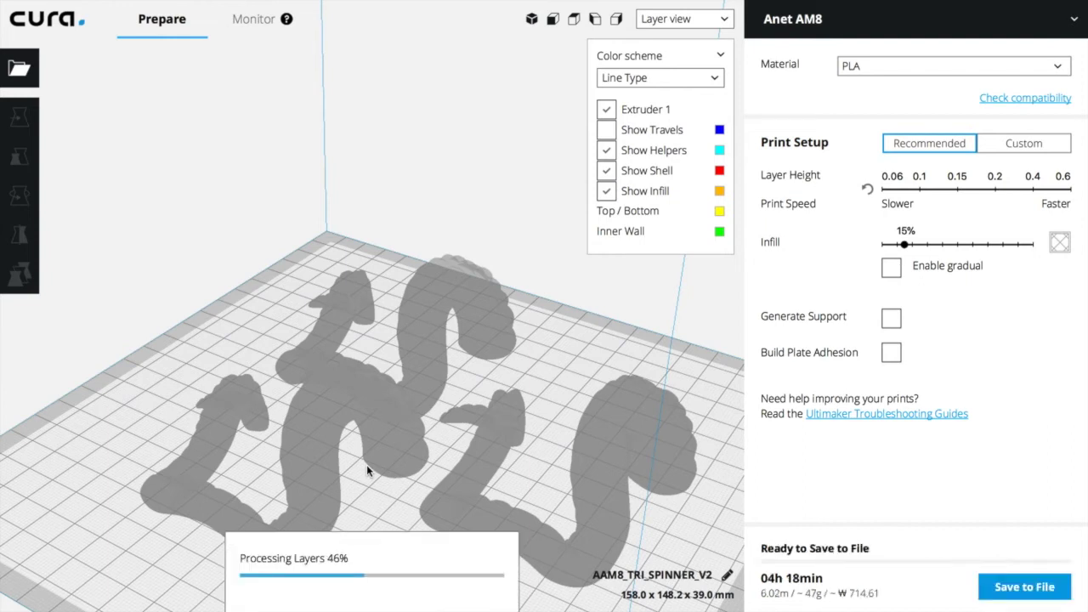
mouse_move(547, 357)
right_down()
mouse_move(553, 318)
mouse_move(544, 345)
right_up()
right_drag(517, 383, 409, 339)
scroll(409, 328, up, 10)
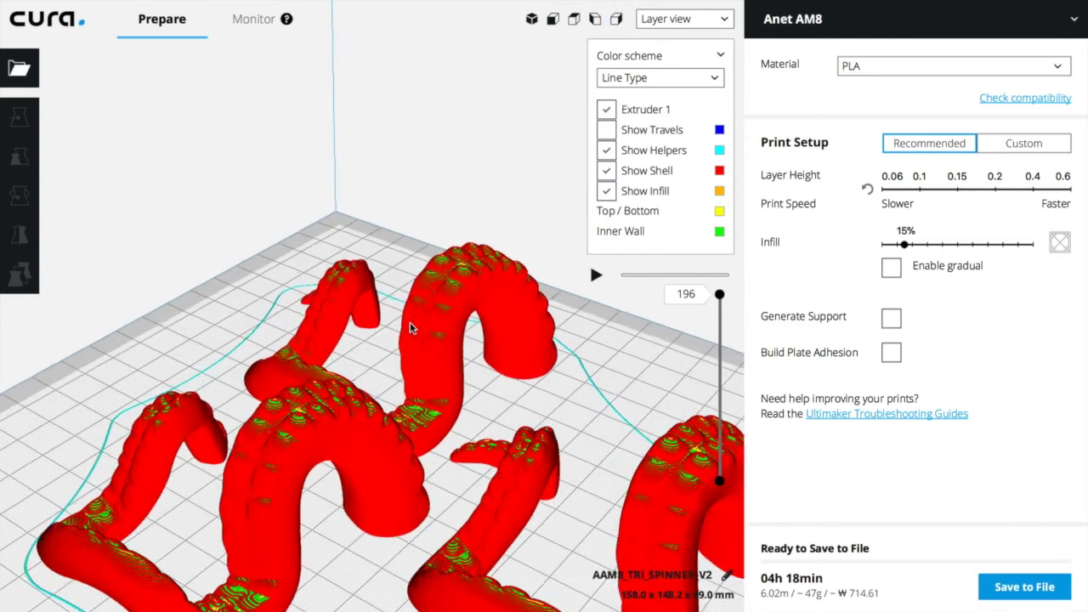
scroll(410, 328, up, 10)
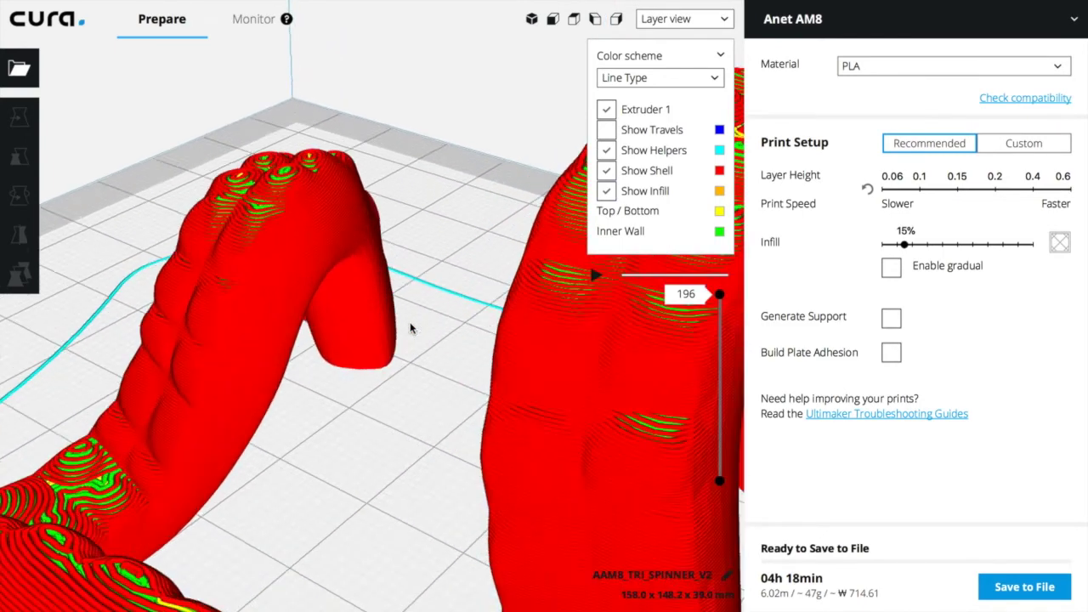
scroll(409, 328, up, 2)
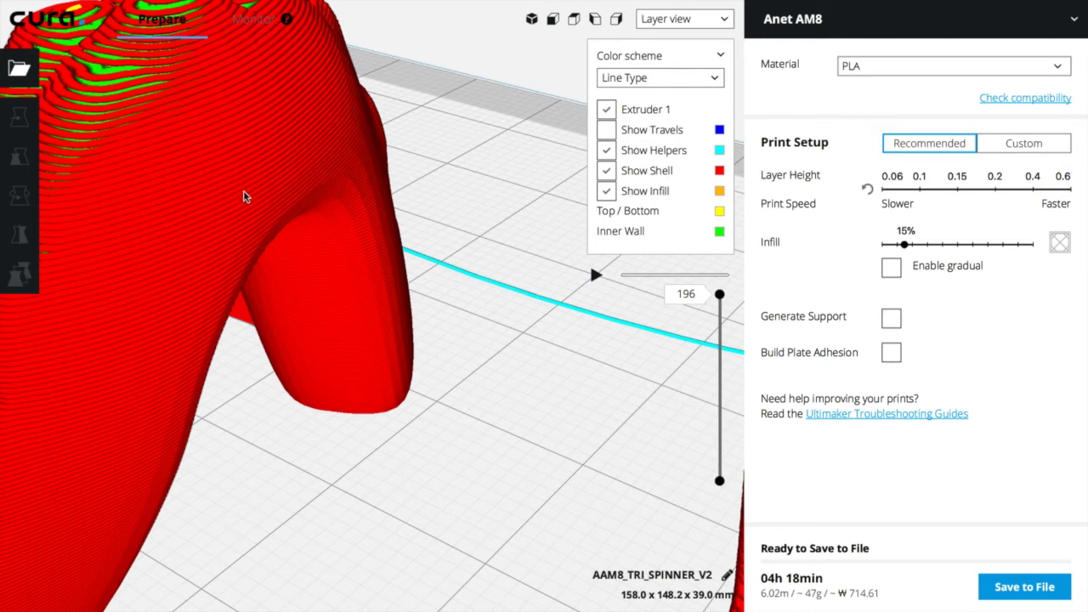
scroll(191, 253, down, 5)
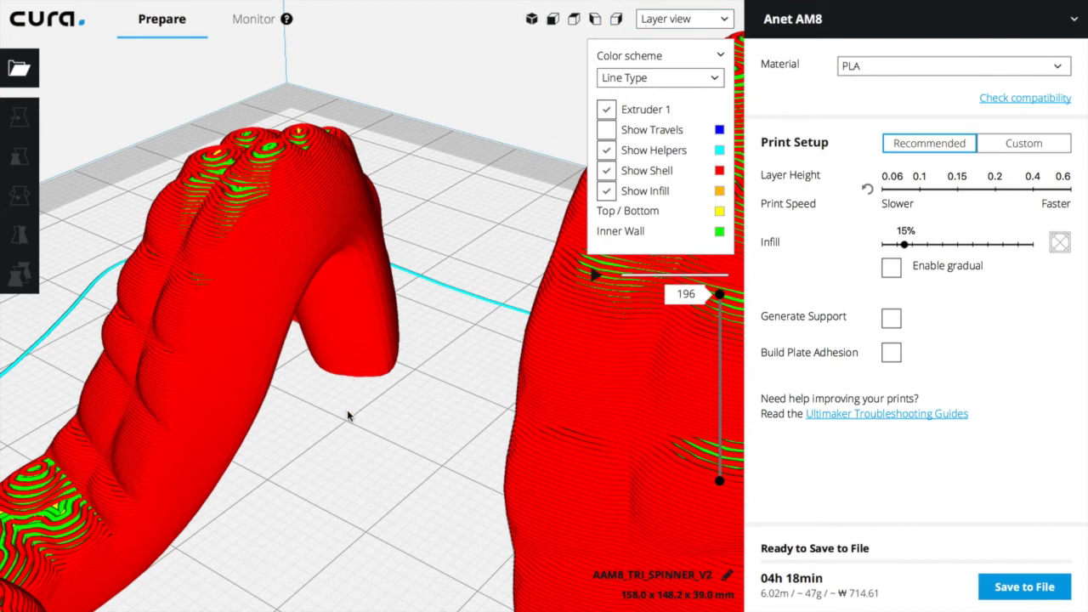
right_drag(347, 408, 414, 443)
scroll(414, 443, up, 5)
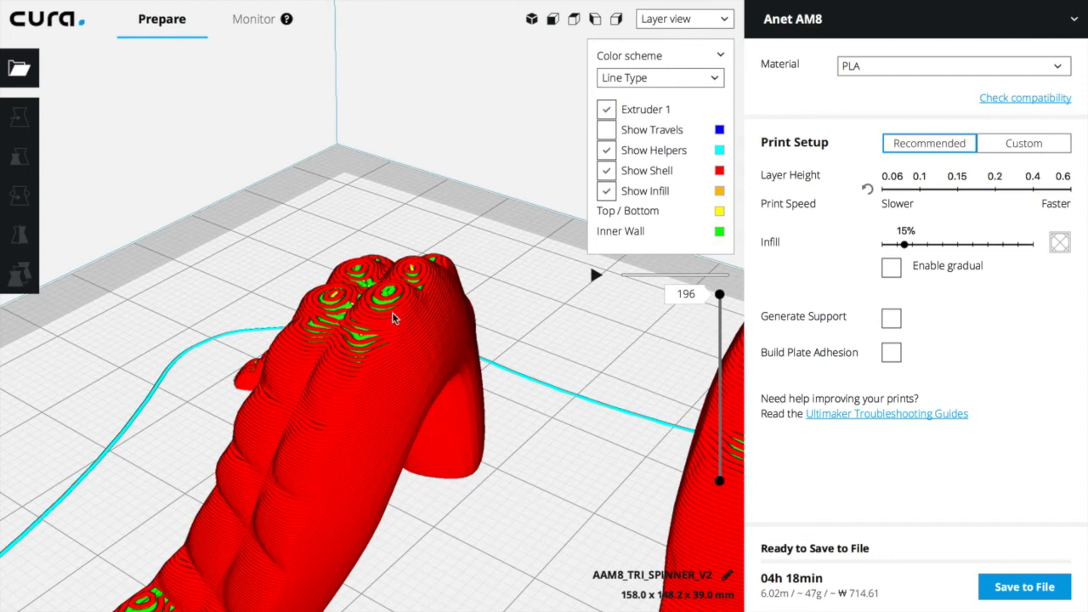
scroll(392, 312, down, 3)
scroll(391, 312, up, 2)
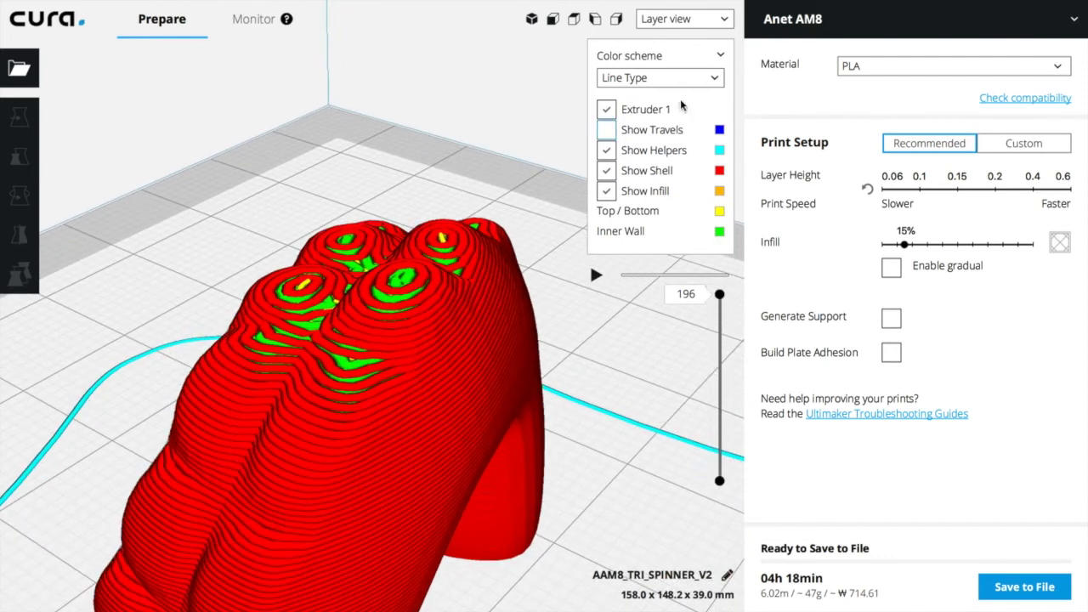
- Return the display to Solid view
click(690, 19)
click(671, 34)
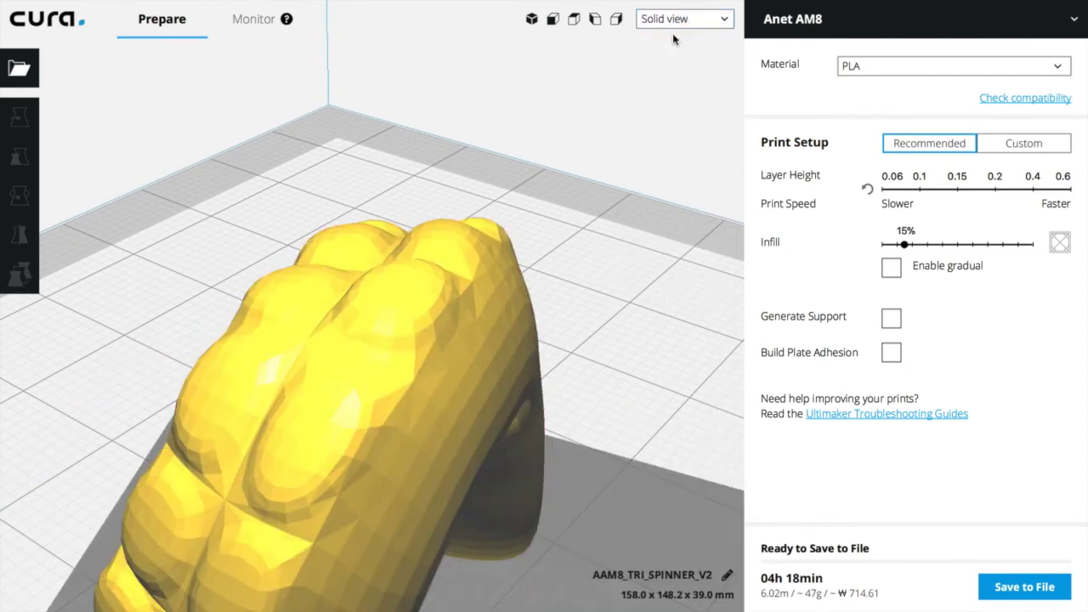
- Switch the display to Layer view and bring all three sliced arms into sight on the build plate
click(700, 18)
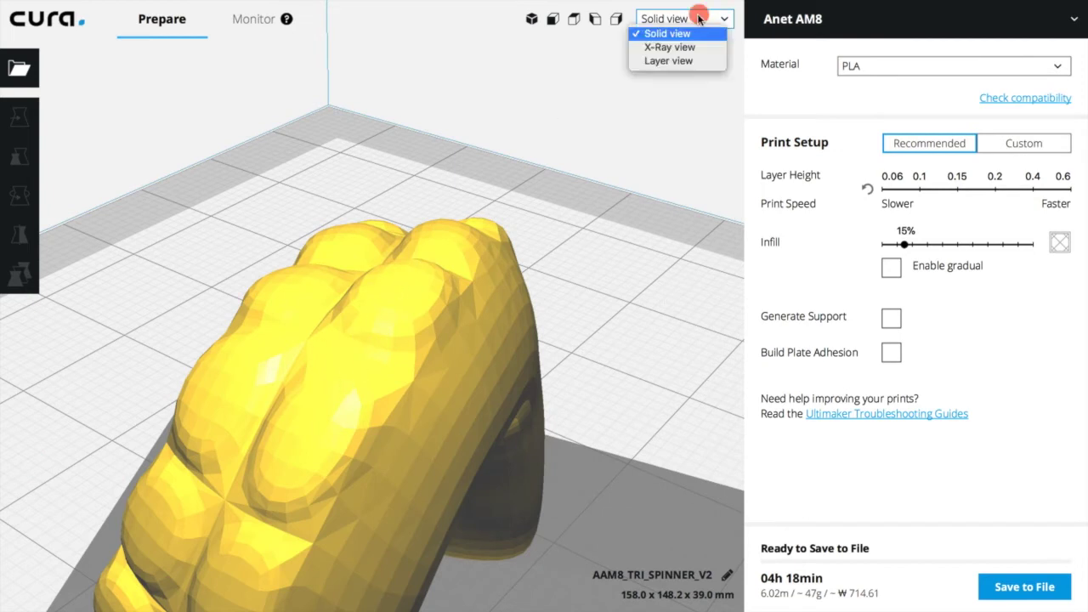
click(663, 62)
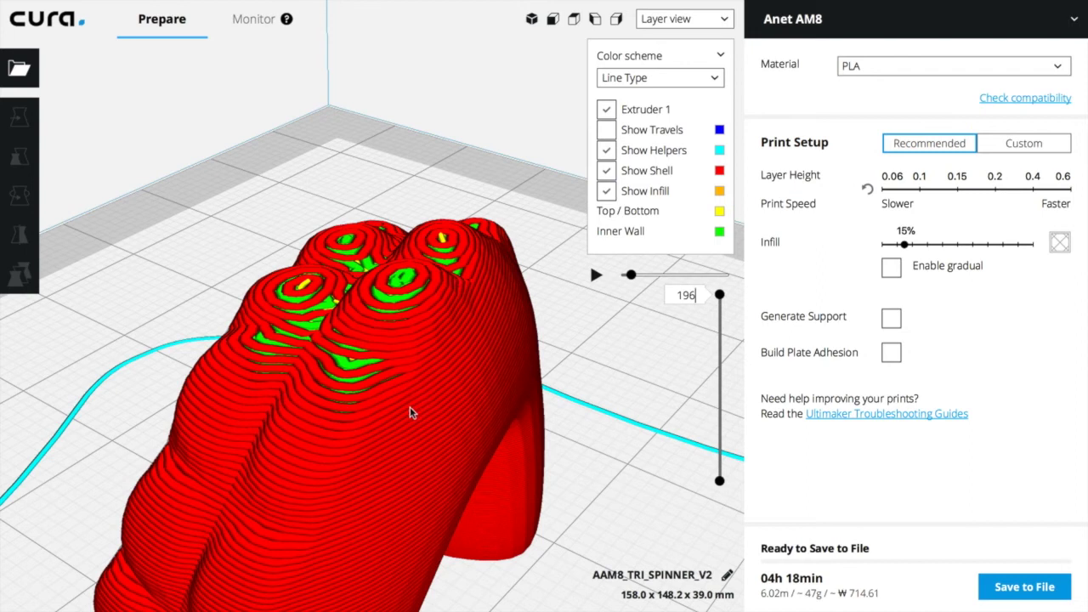
scroll(582, 439, down, 3)
scroll(582, 438, down, 5)
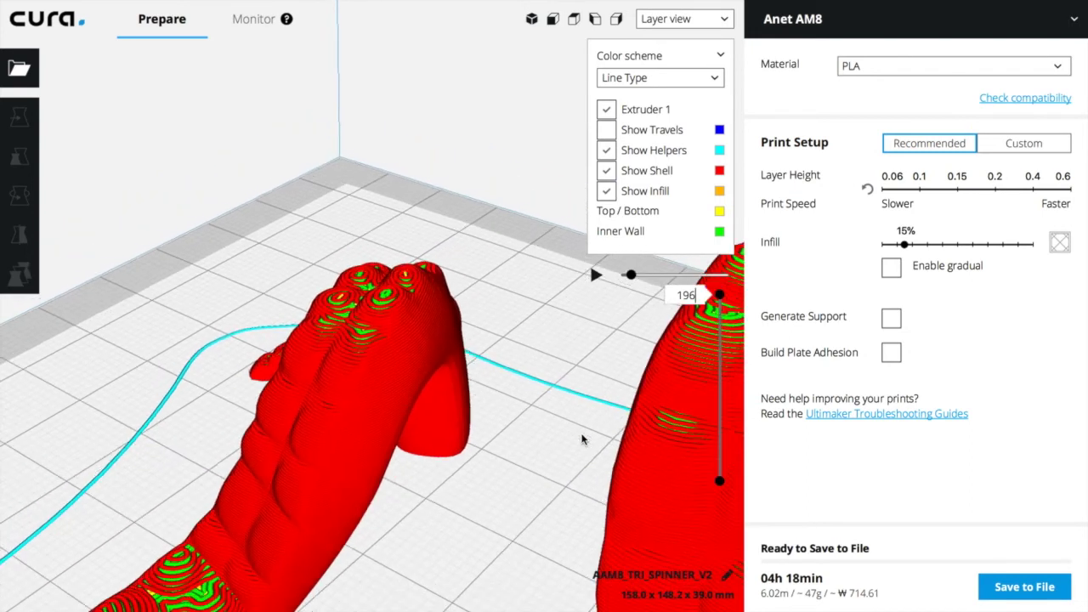
scroll(582, 438, down, 2)
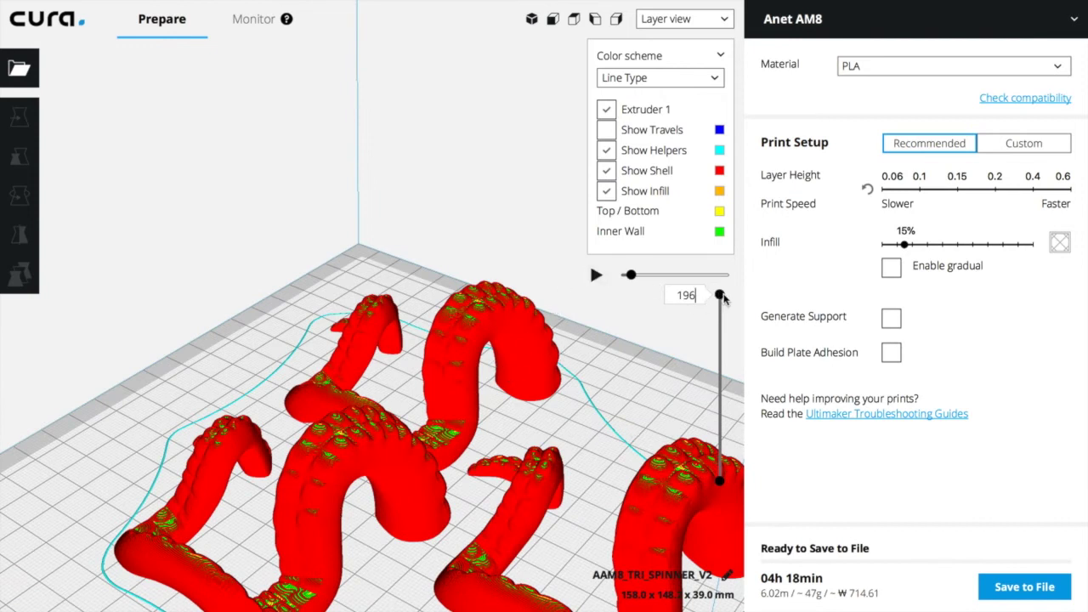
scroll(595, 376, down, 3)
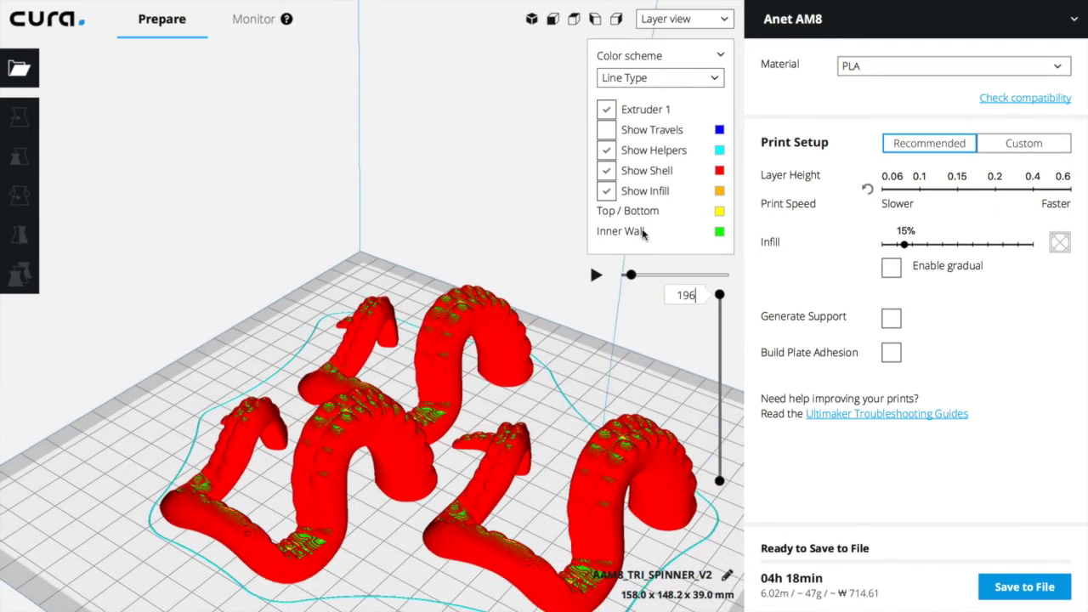
- Set the layer color scheme to Material Color and examine the layer lines on the arms
click(702, 78)
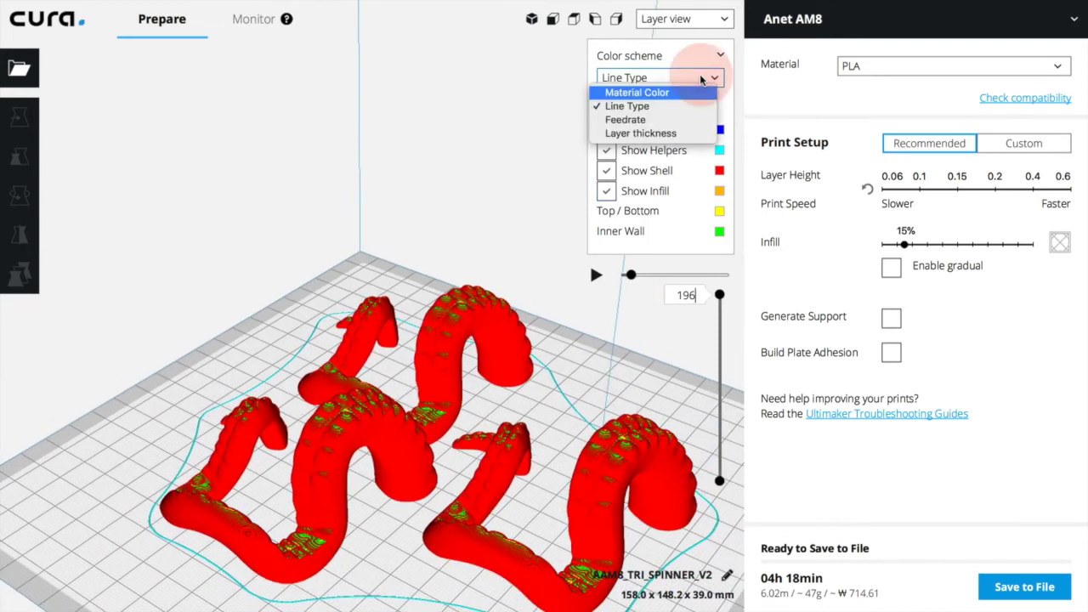
click(649, 93)
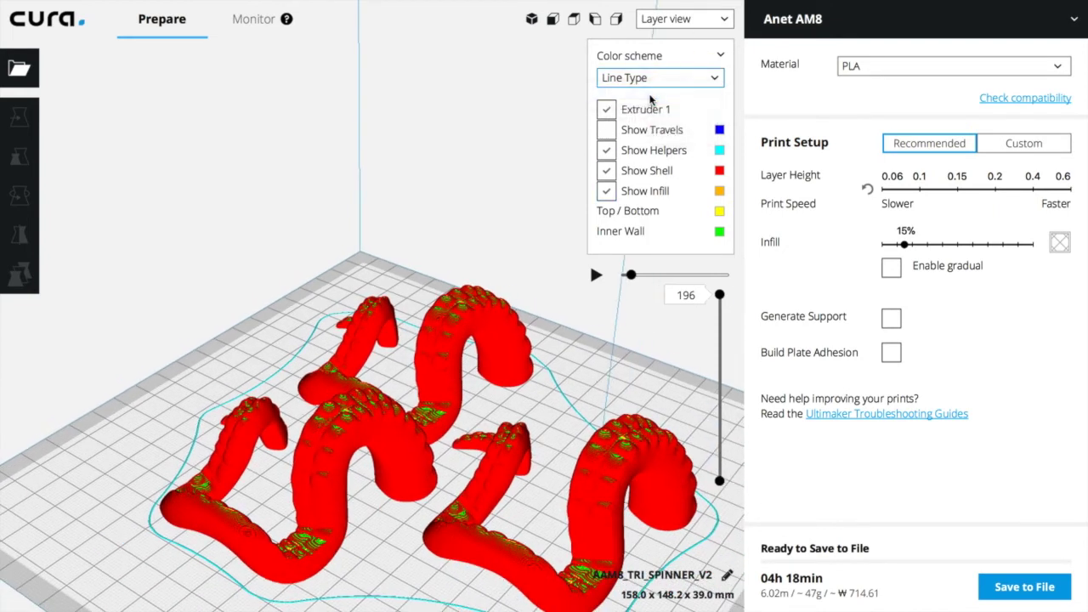
scroll(486, 385, up, 5)
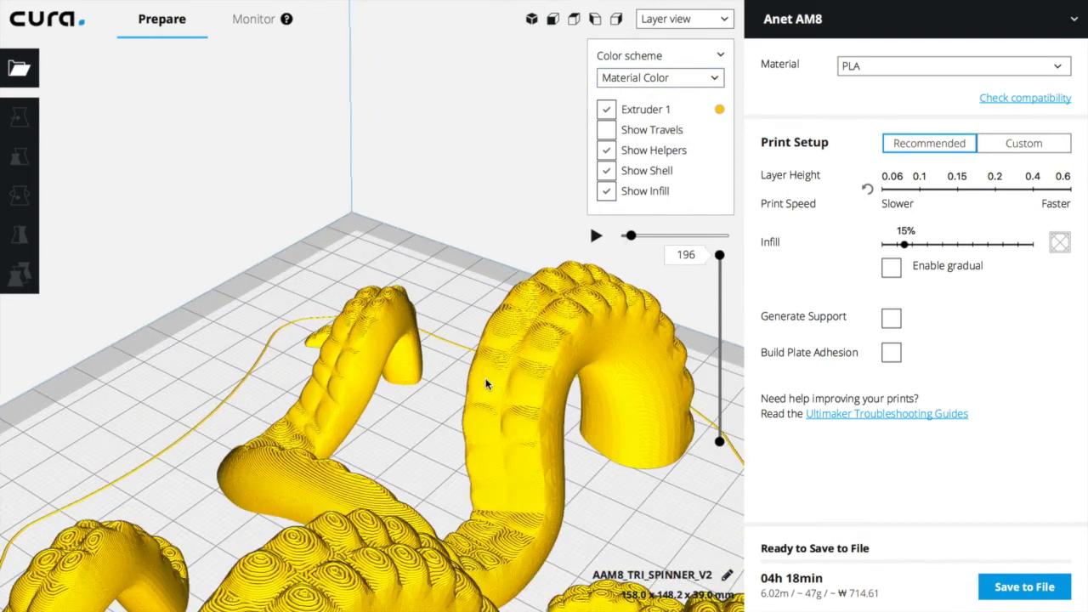
scroll(486, 384, up, 1)
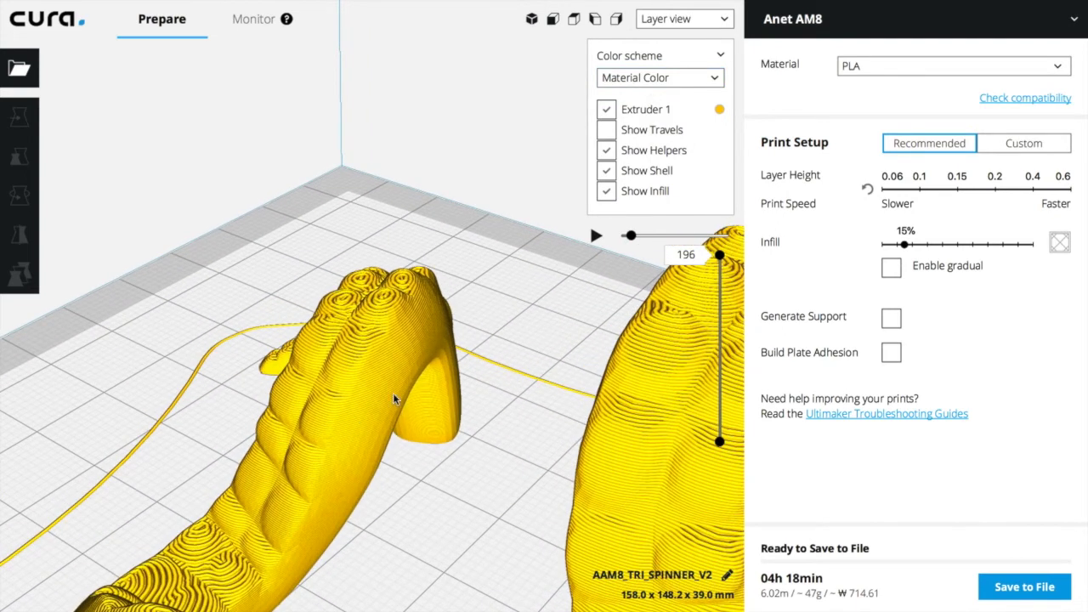
scroll(475, 419, down, 3)
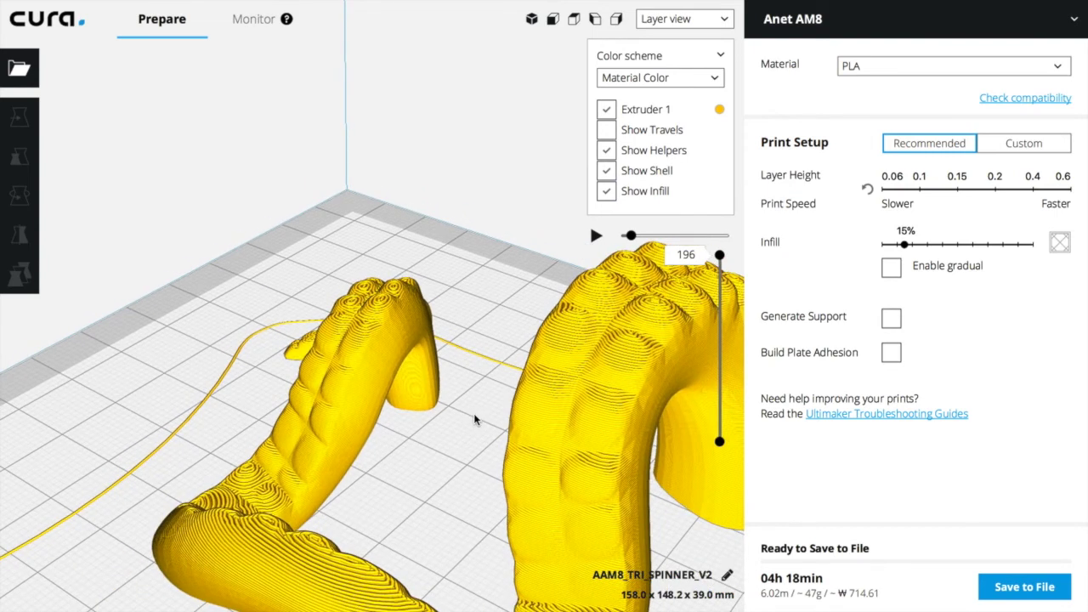
click(719, 112)
click(719, 111)
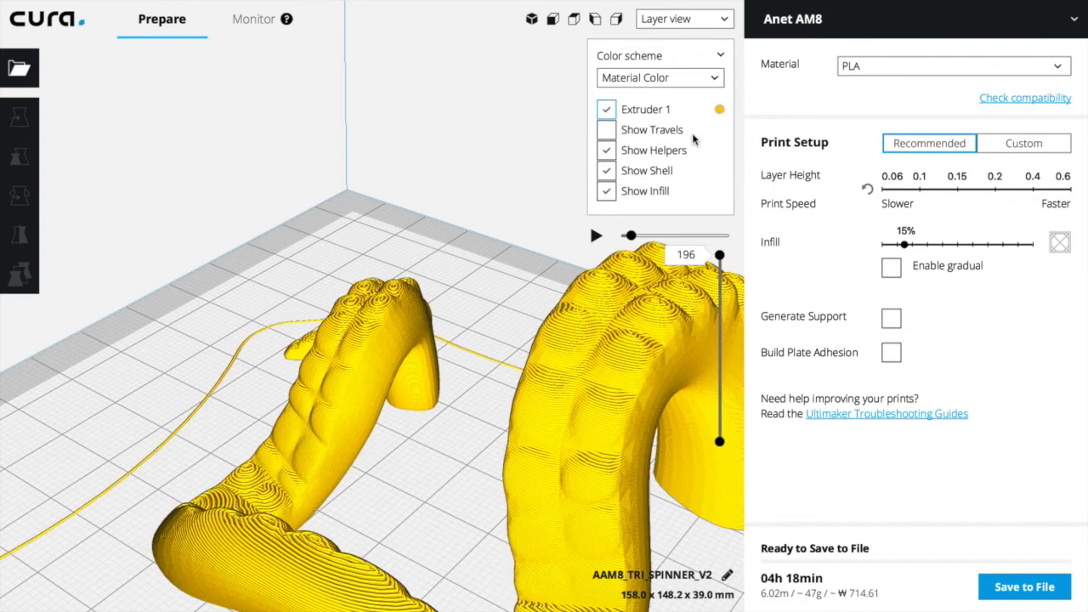
click(716, 77)
click(453, 394)
scroll(460, 408, down, 3)
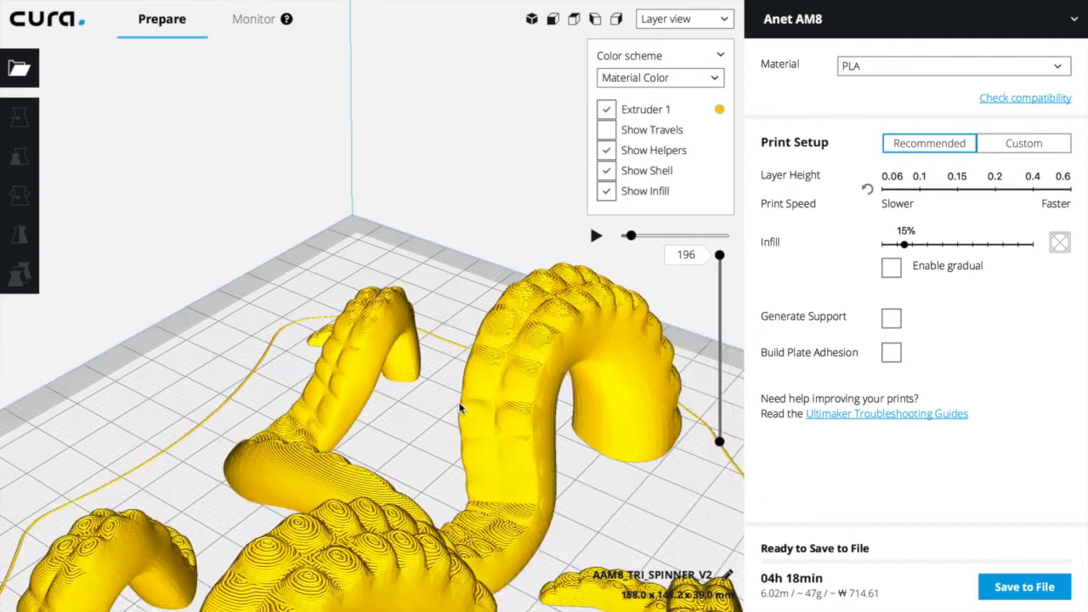
scroll(460, 408, down, 2)
- Set the color scheme back to Line Type and lower the visible layer to 118 to examine the infill cross-sections up close
click(701, 81)
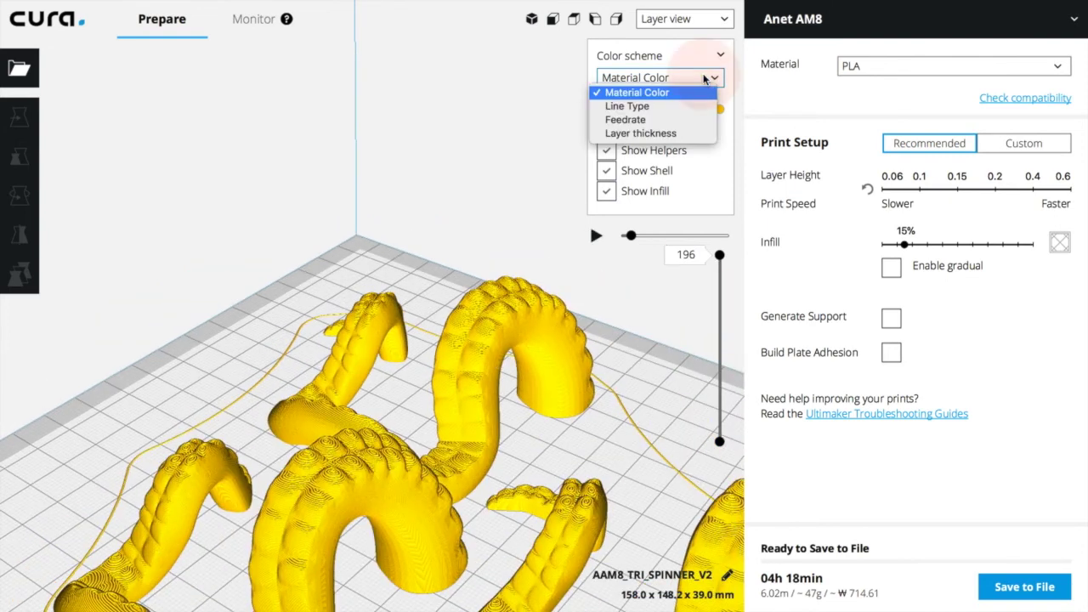
click(651, 107)
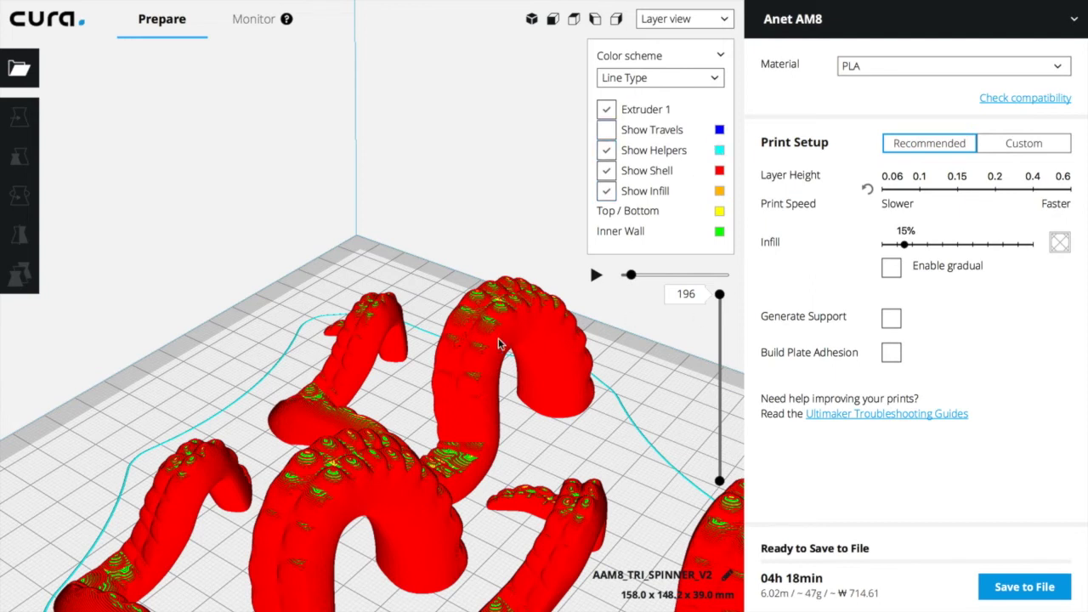
drag(719, 296, 719, 371)
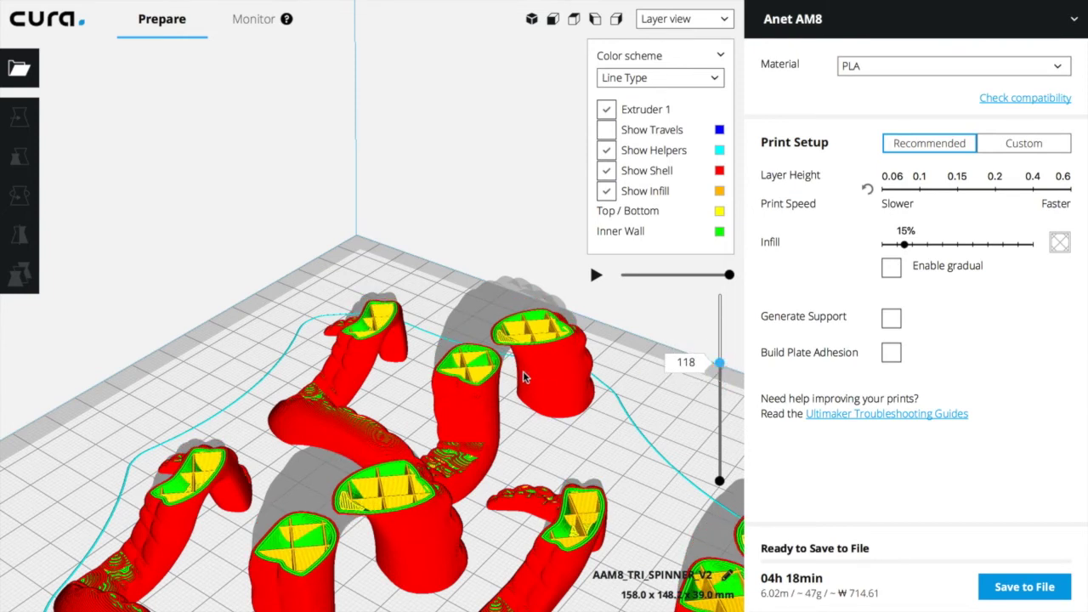
scroll(526, 362, up, 5)
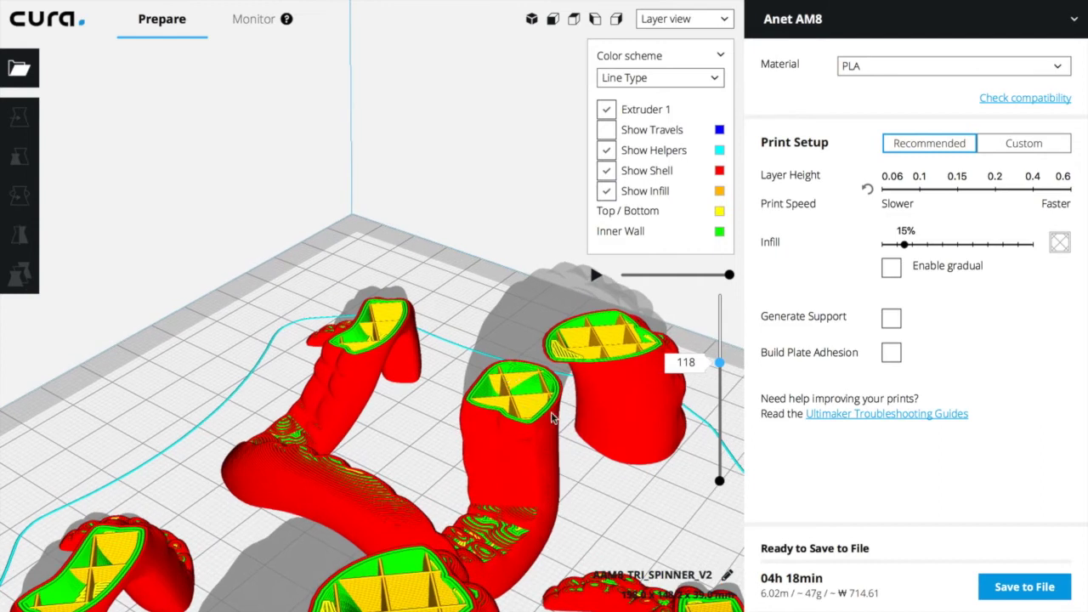
scroll(544, 413, up, 3)
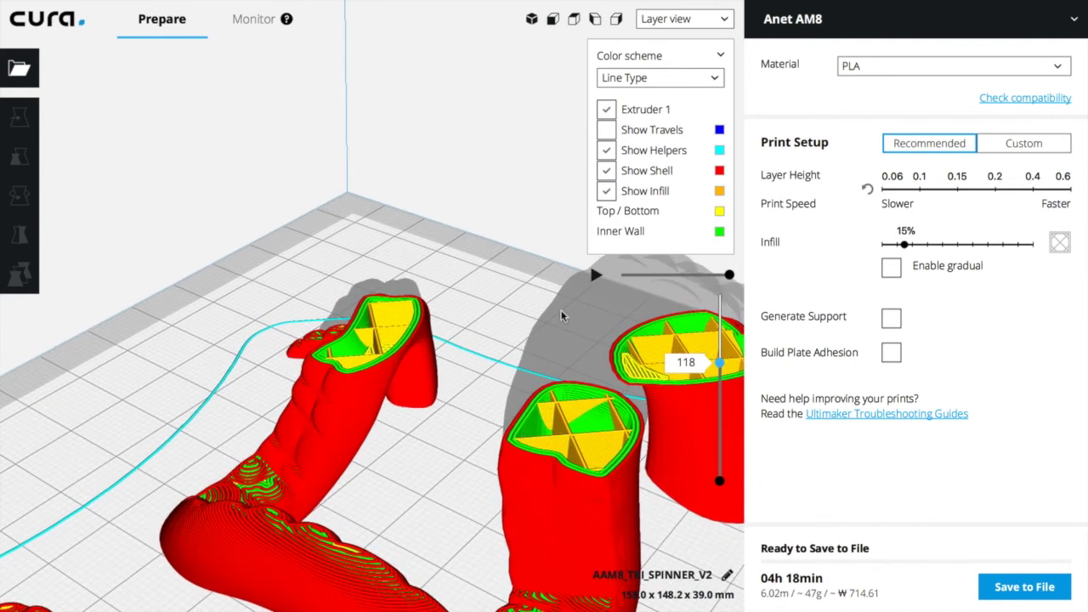
- Hide the helpers, shell and infill one after another in the layer preview and show all of them again
click(606, 151)
click(606, 170)
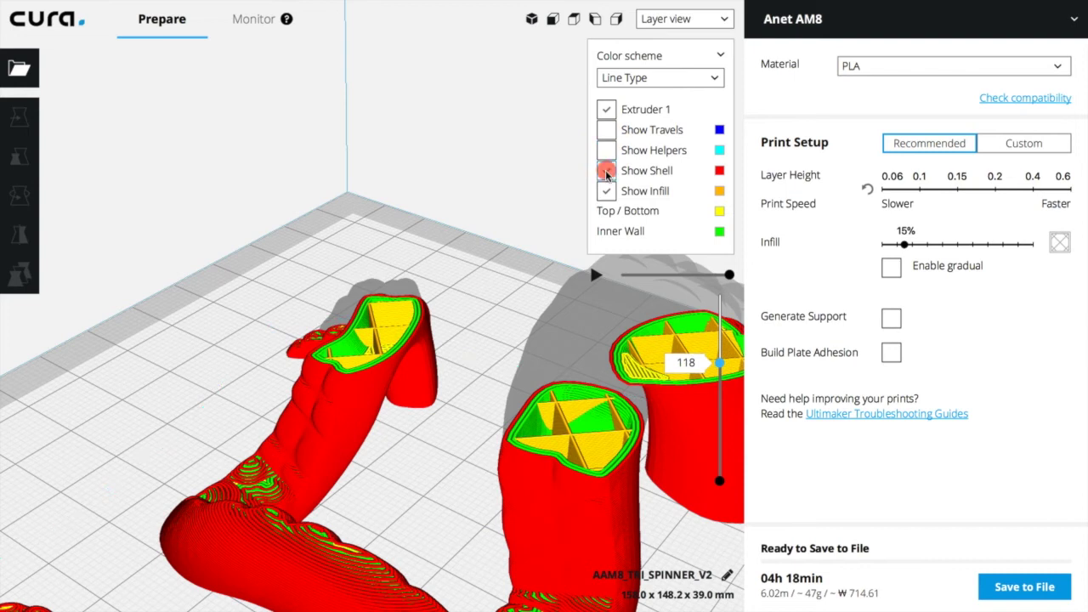
click(607, 191)
click(605, 191)
click(606, 169)
click(606, 150)
scroll(472, 363, down, 1)
scroll(472, 363, down, 2)
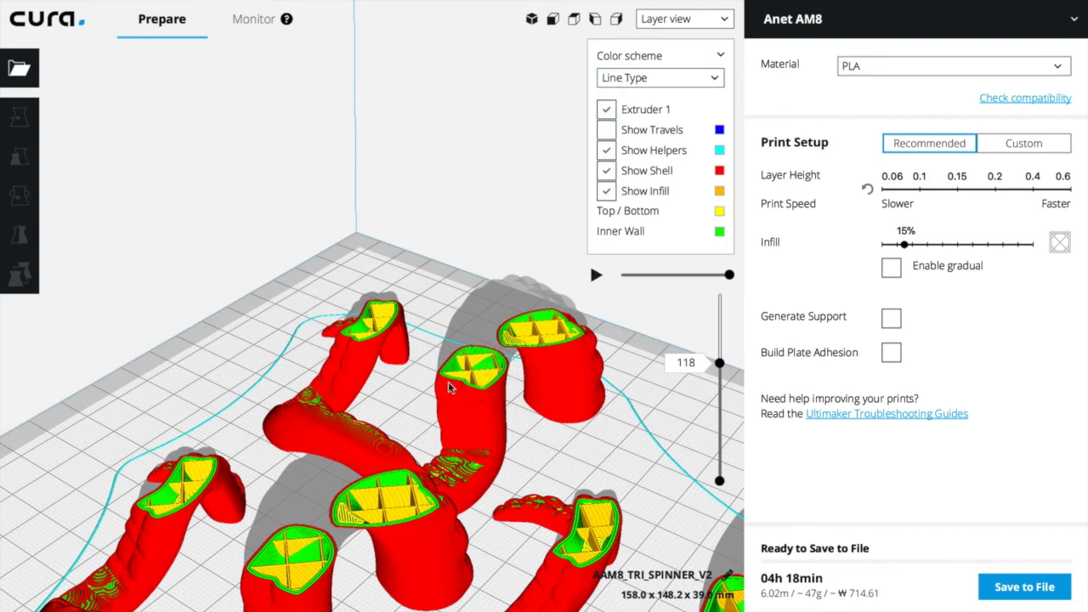
- Set the color scheme to Feedrate and compare the print speeds of the arms' walls and infill
click(659, 74)
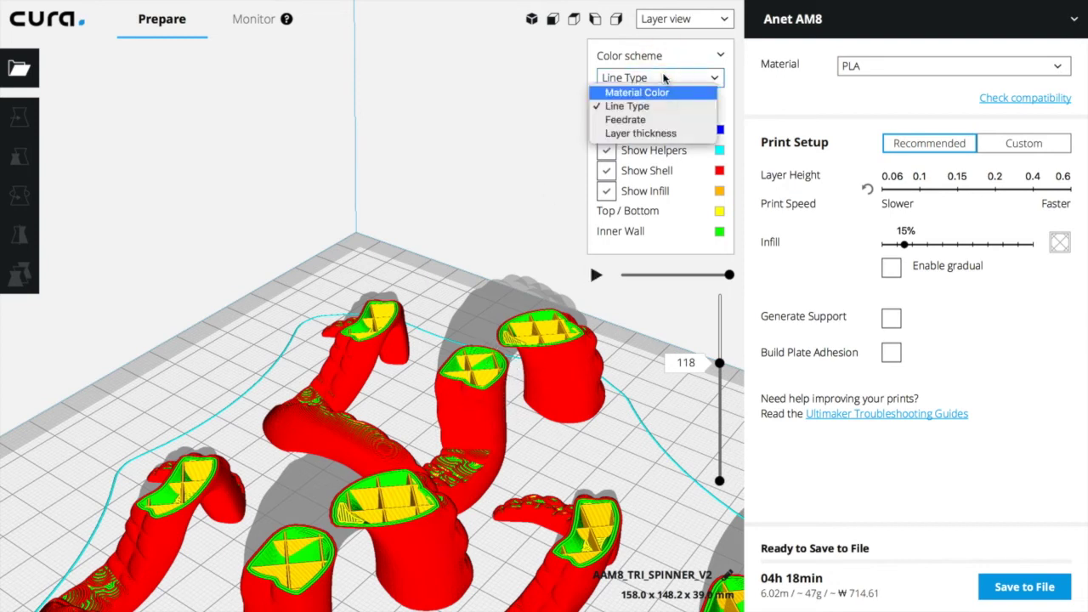
click(631, 120)
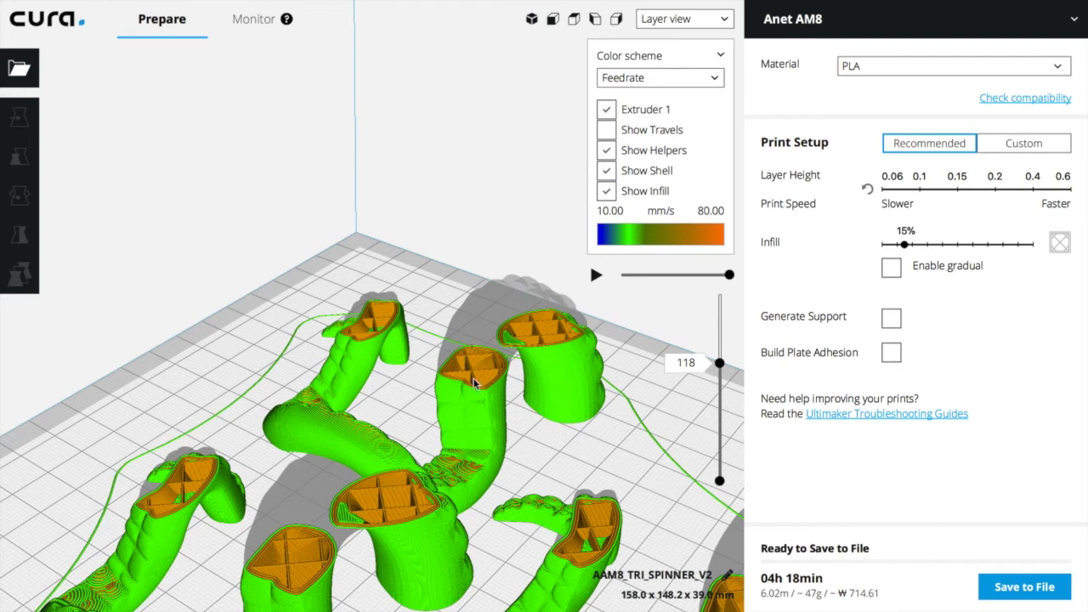
scroll(474, 384, up, 3)
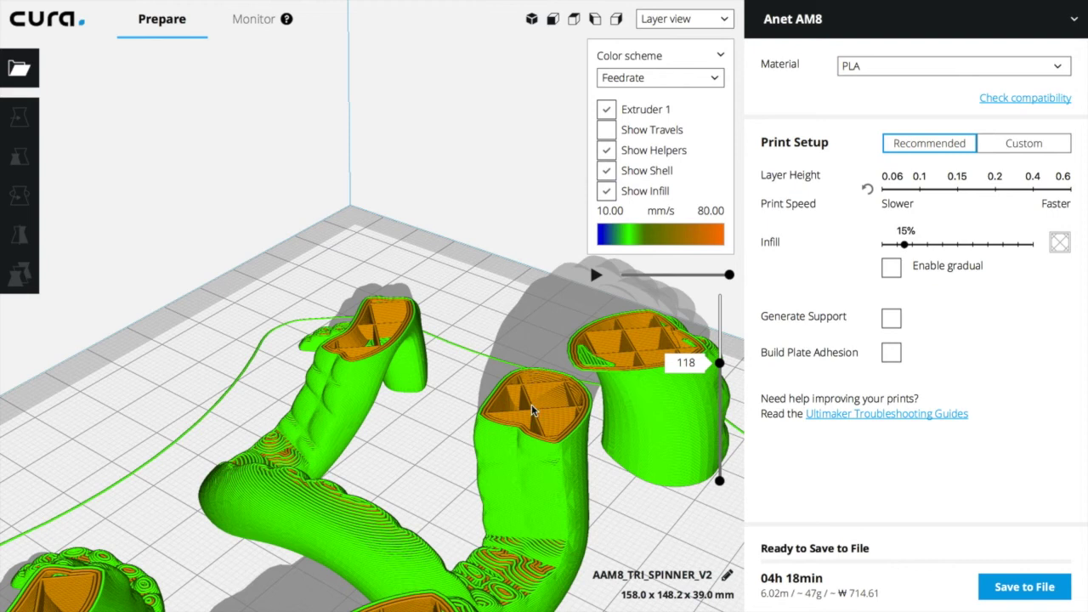
scroll(542, 406, down, 3)
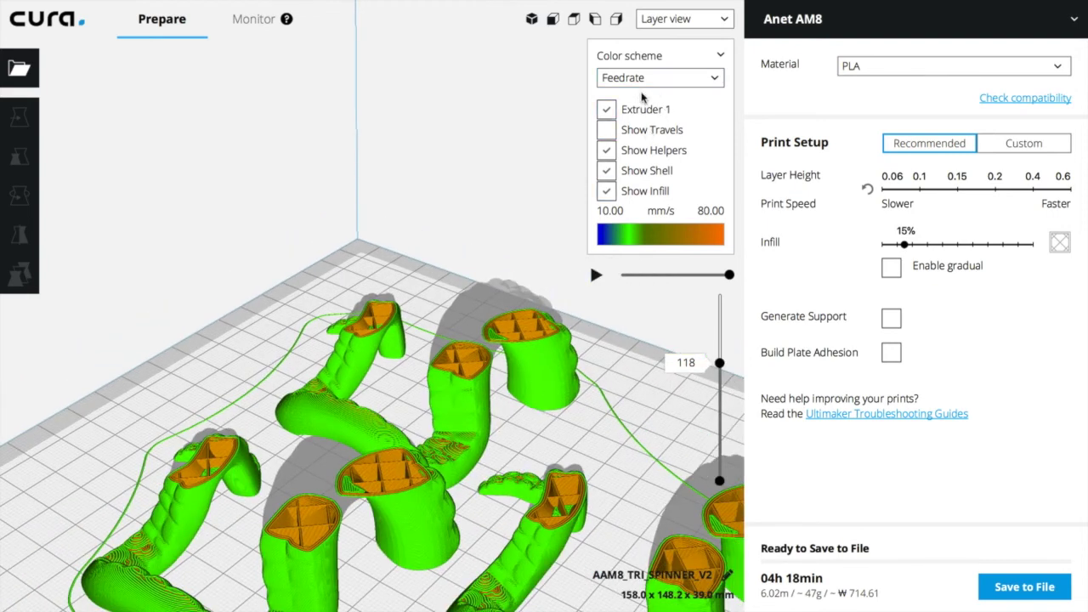
- Set the color scheme to Layer thickness and examine the coloring of the cut arms
click(668, 79)
click(639, 133)
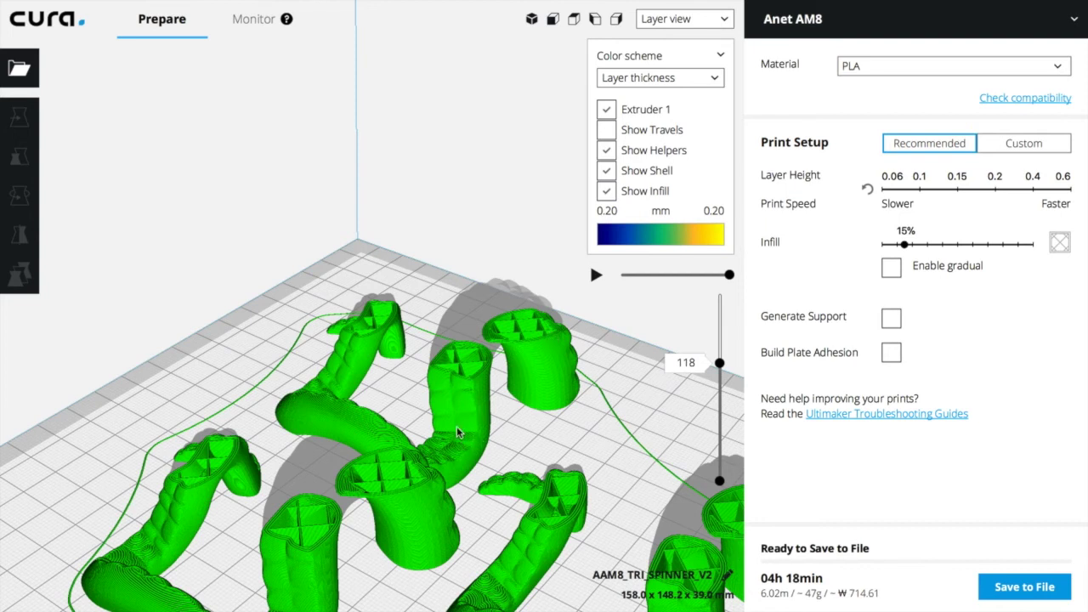
scroll(448, 462, up, 5)
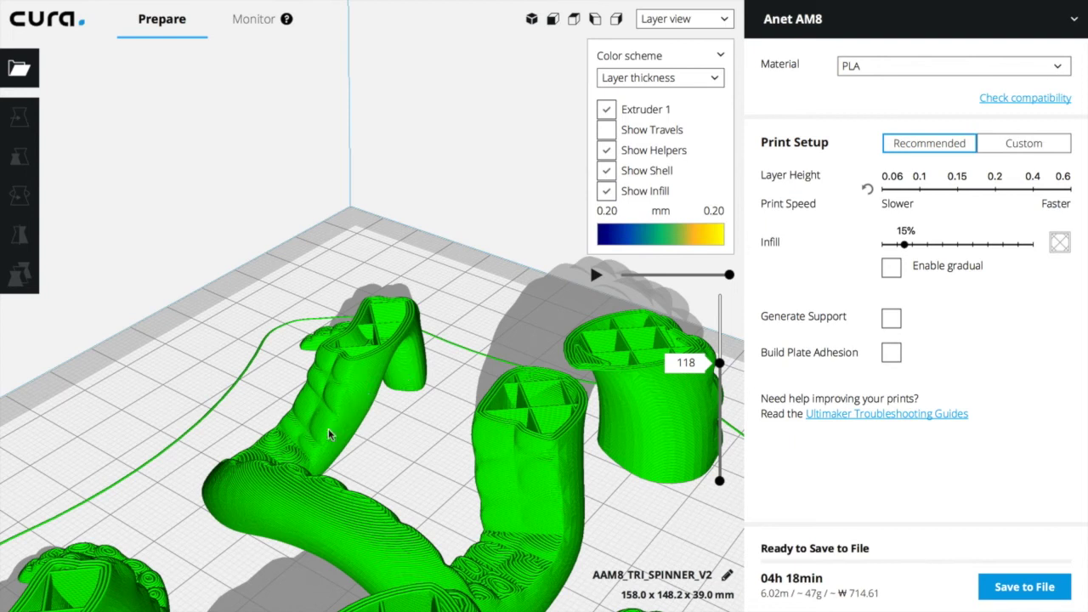
- Return the color scheme to Line Type and view the cut arms from a low angle
click(639, 82)
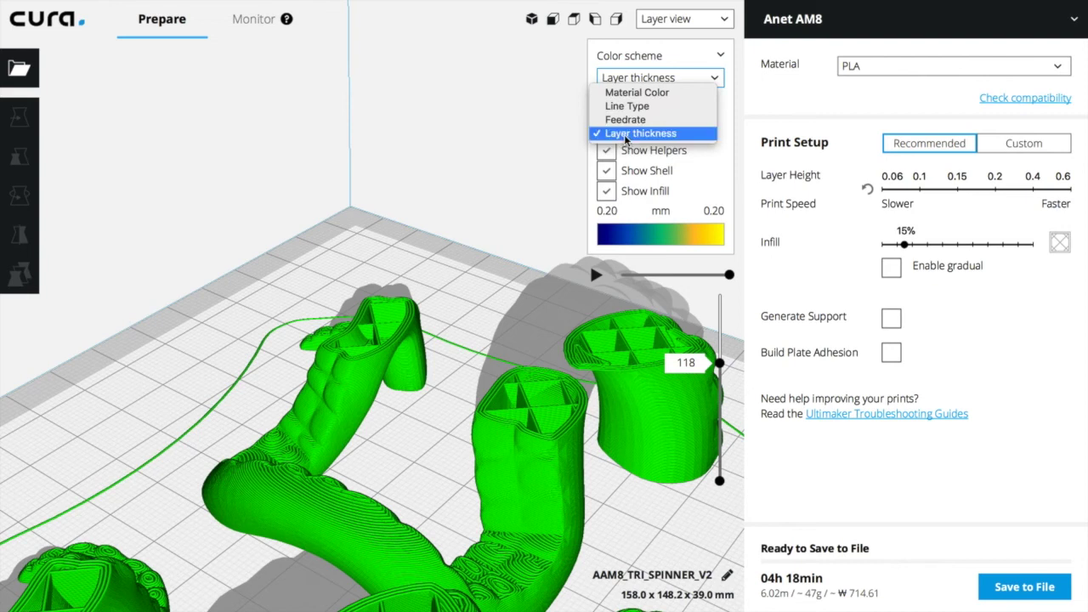
click(640, 95)
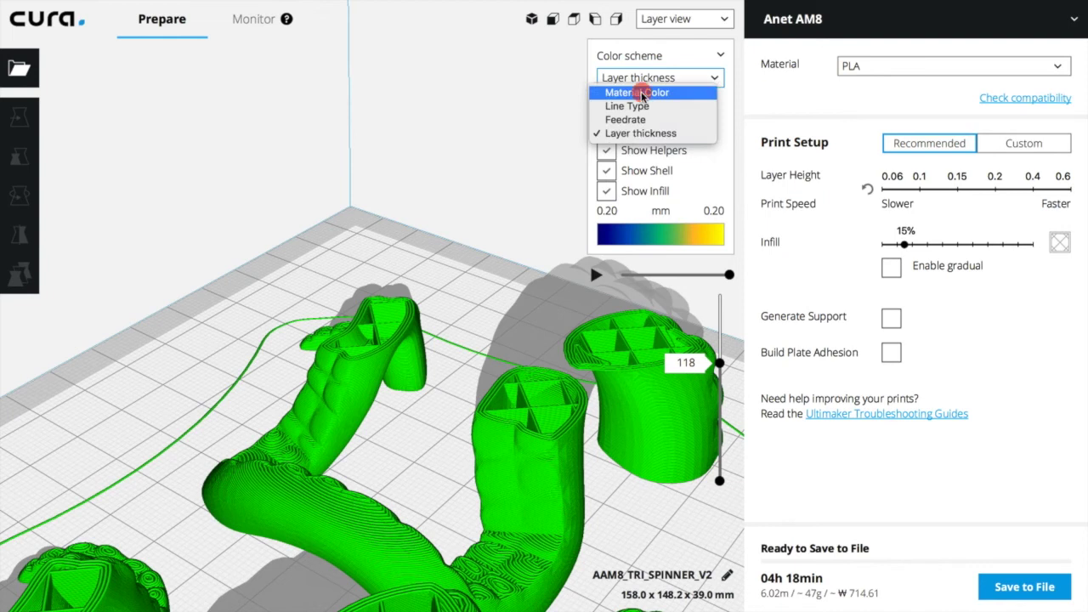
click(639, 106)
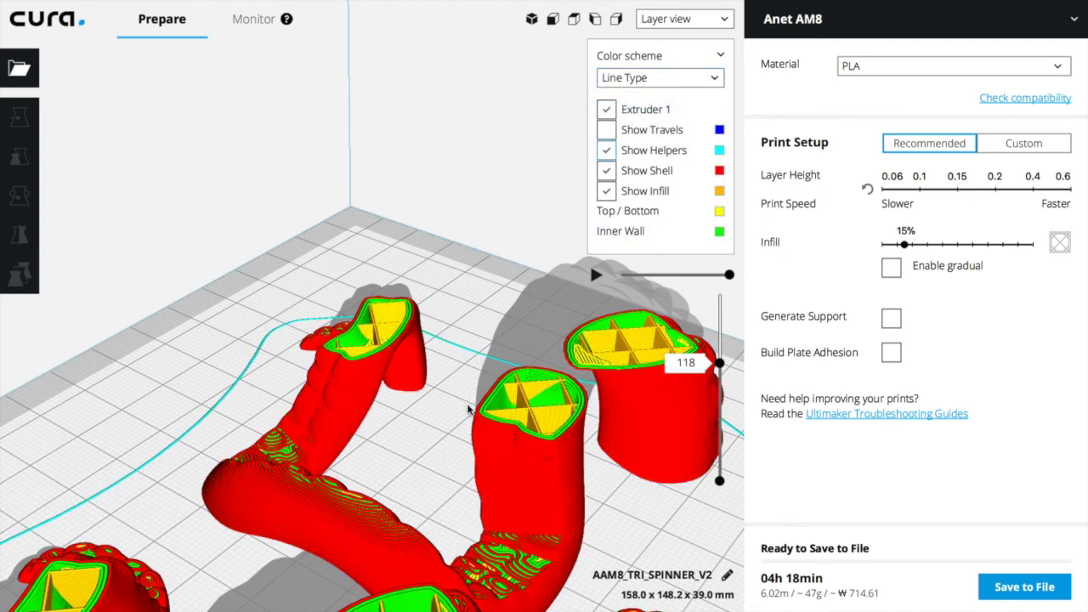
mouse_move(425, 422)
right_down()
mouse_move(417, 365)
mouse_move(419, 386)
right_up()
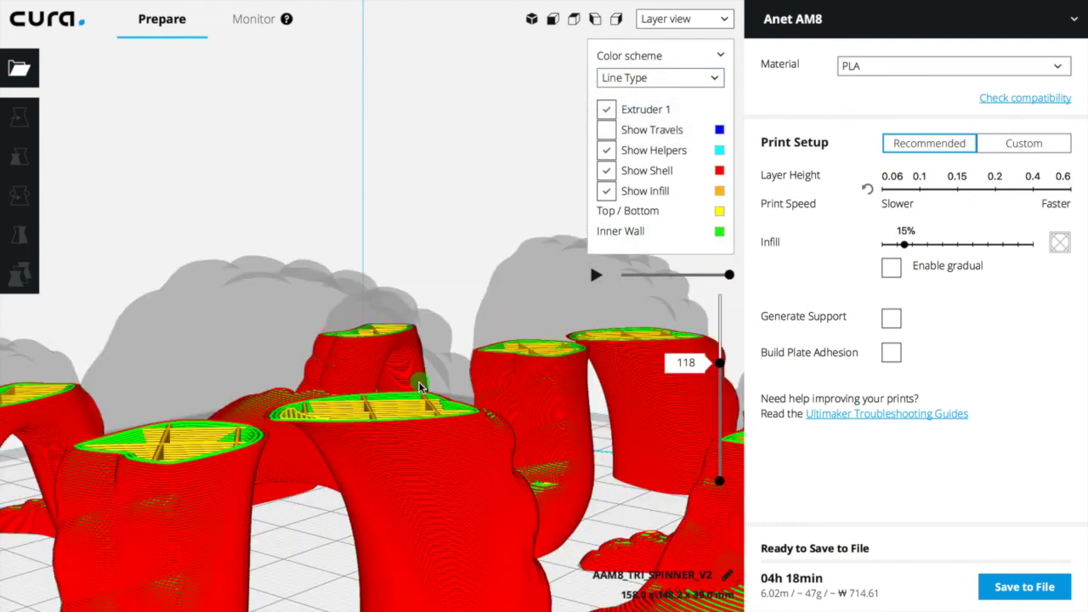
- Lower the visible layer to 67 to inspect the infill from above and raise it back to layer 196
drag(718, 366, 718, 407)
right_drag(426, 248, 429, 158)
right_drag(395, 386, 389, 457)
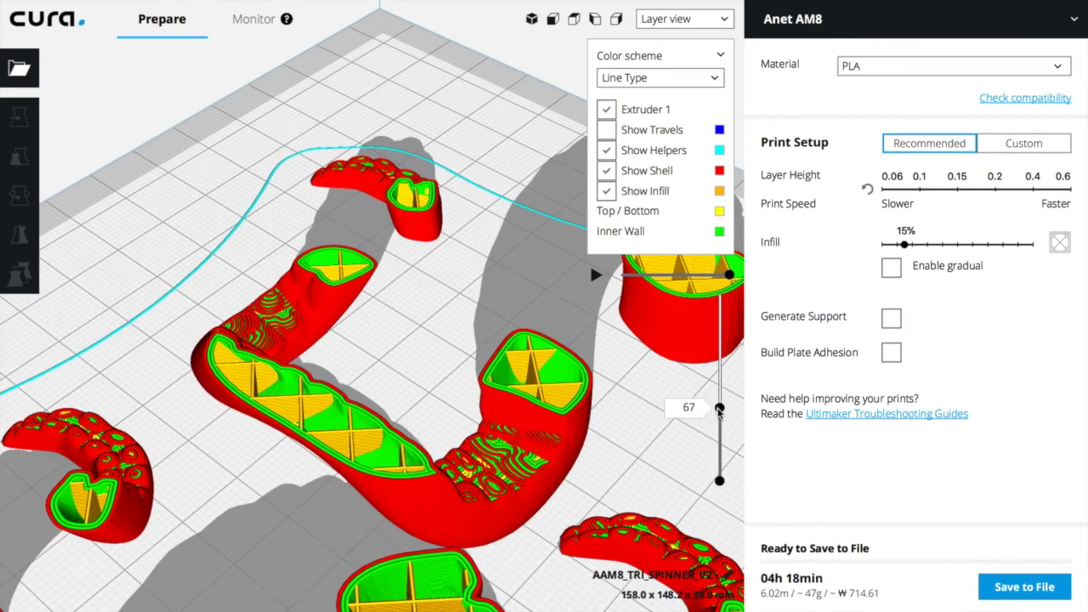
drag(719, 406, 721, 369)
drag(724, 361, 714, 277)
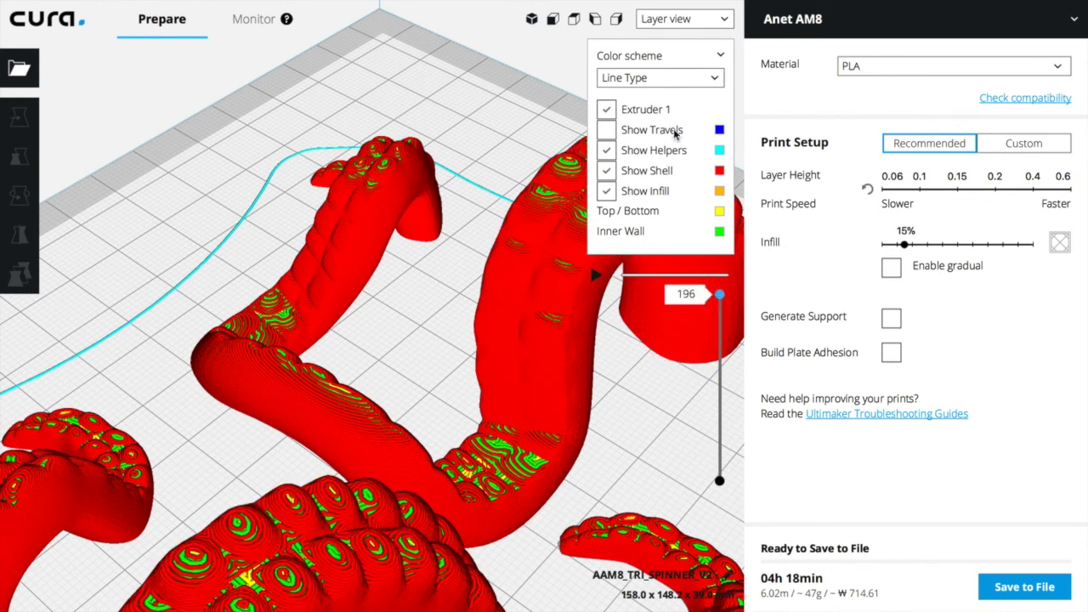
- Inspect the arms in X-Ray view from a lower angle and return the display to Layer view
click(724, 19)
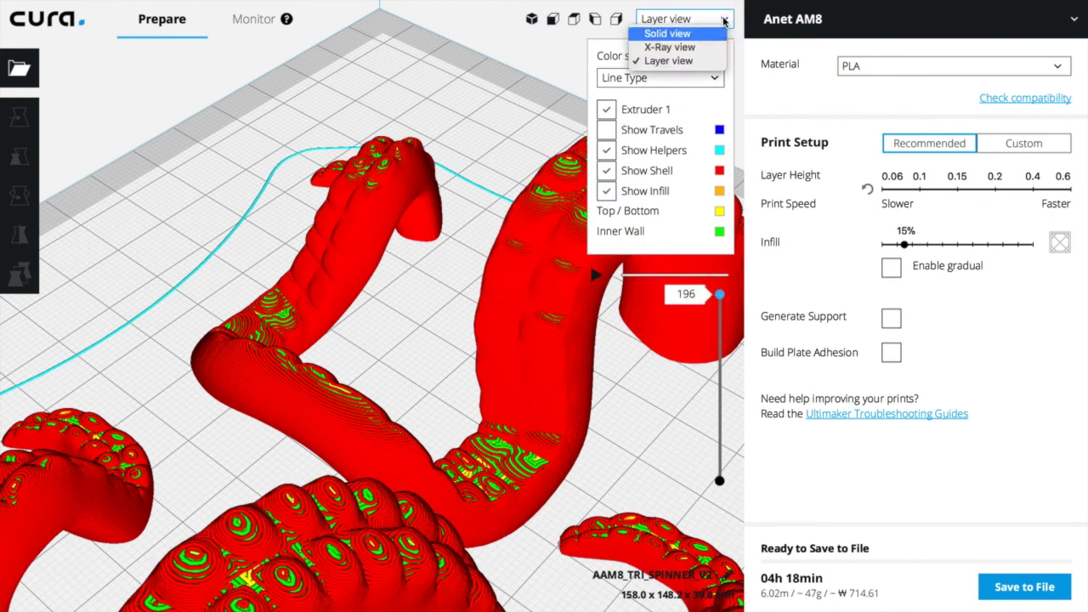
click(678, 46)
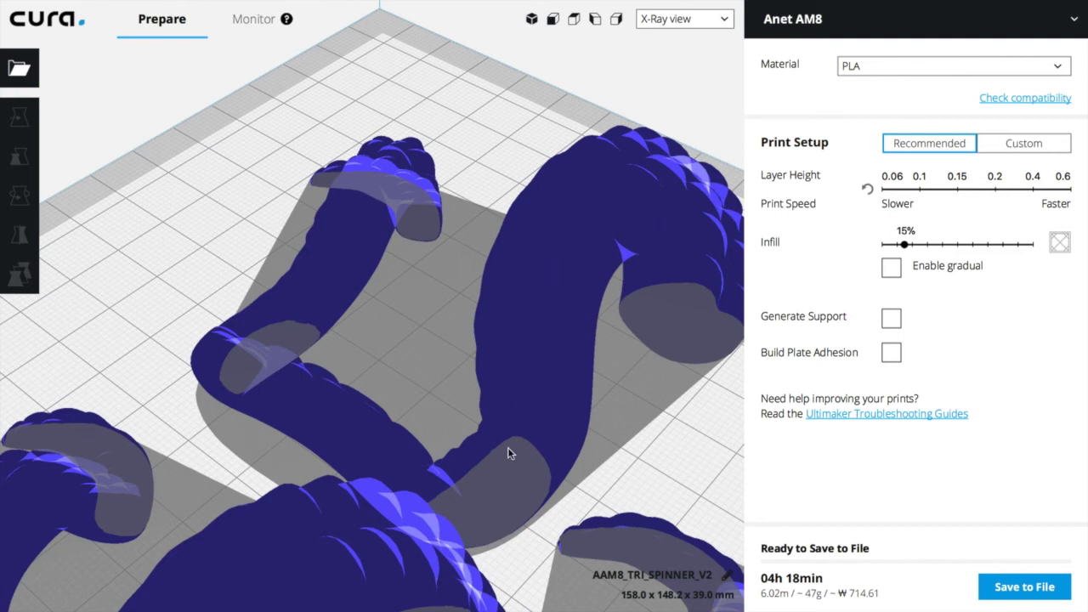
mouse_move(647, 461)
right_down()
mouse_move(590, 382)
mouse_move(590, 408)
mouse_move(636, 428)
mouse_move(668, 425)
right_up()
click(716, 24)
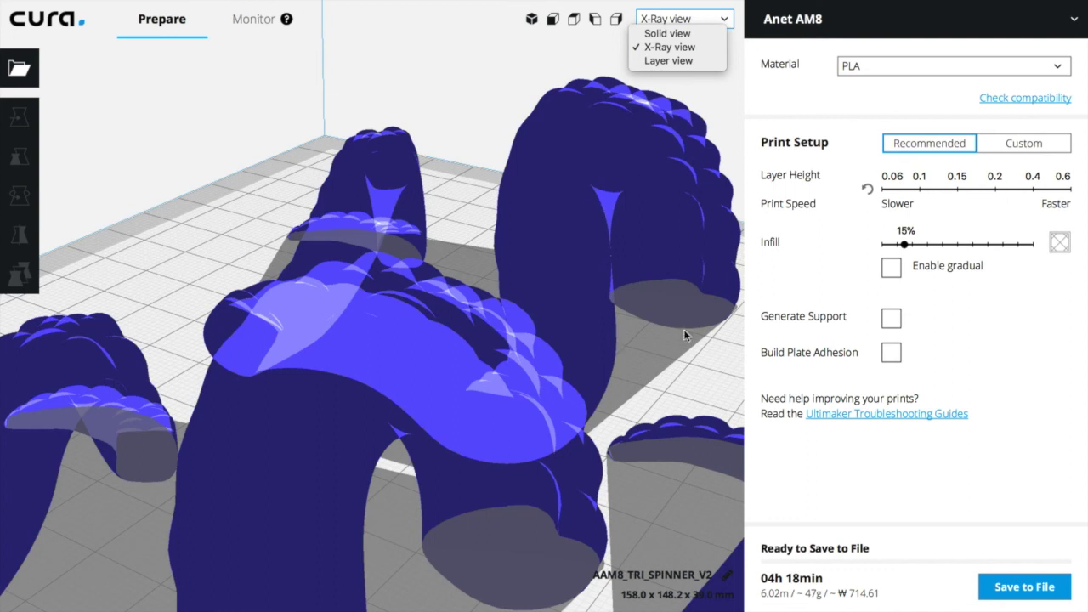
click(684, 61)
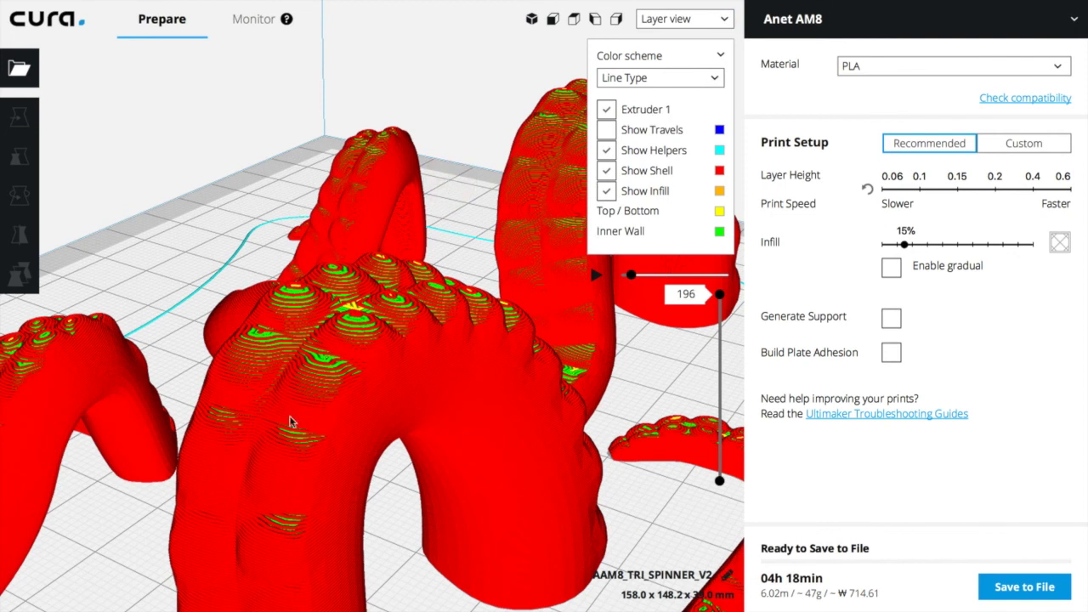
right_click(323, 327)
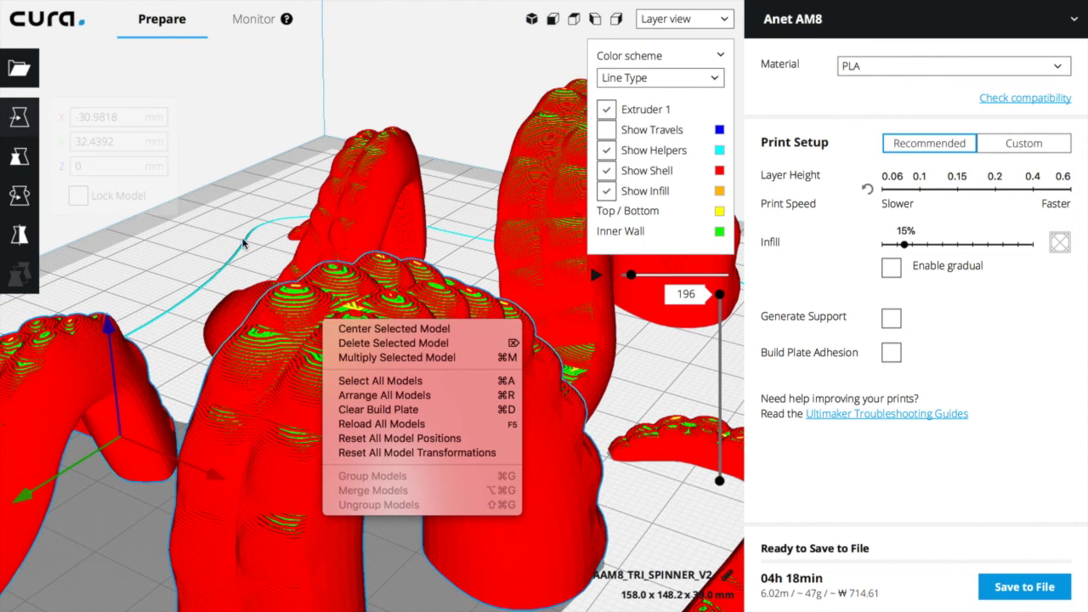
click(222, 167)
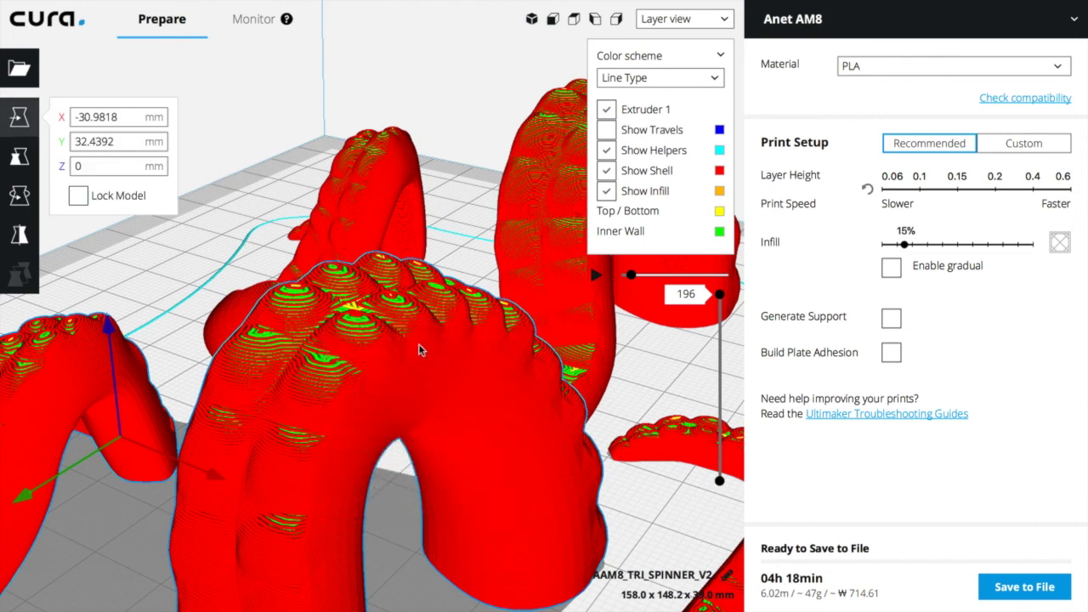
click(702, 20)
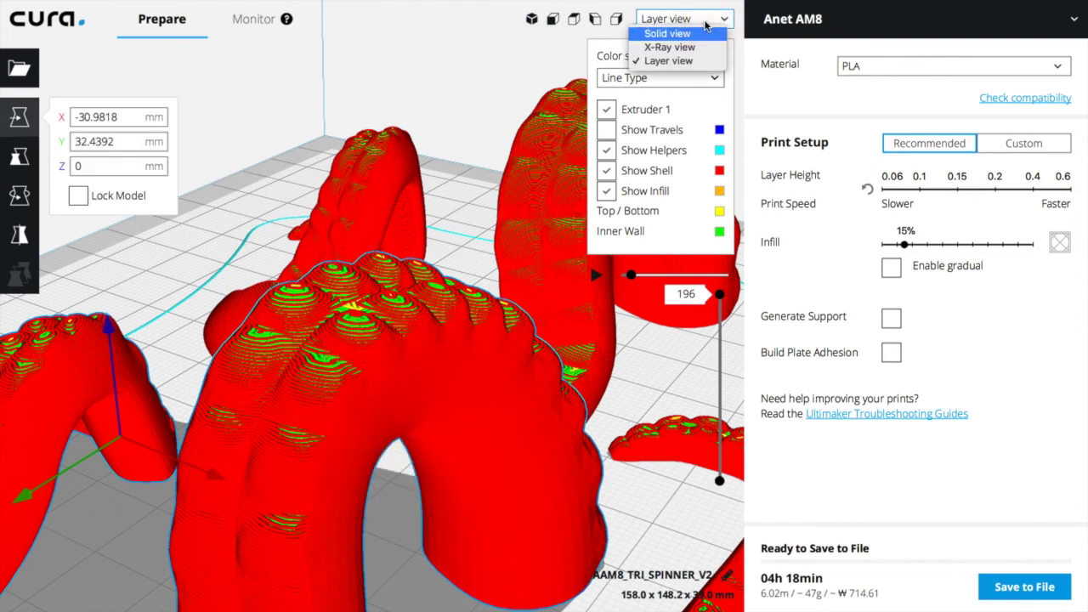
click(505, 82)
click(506, 81)
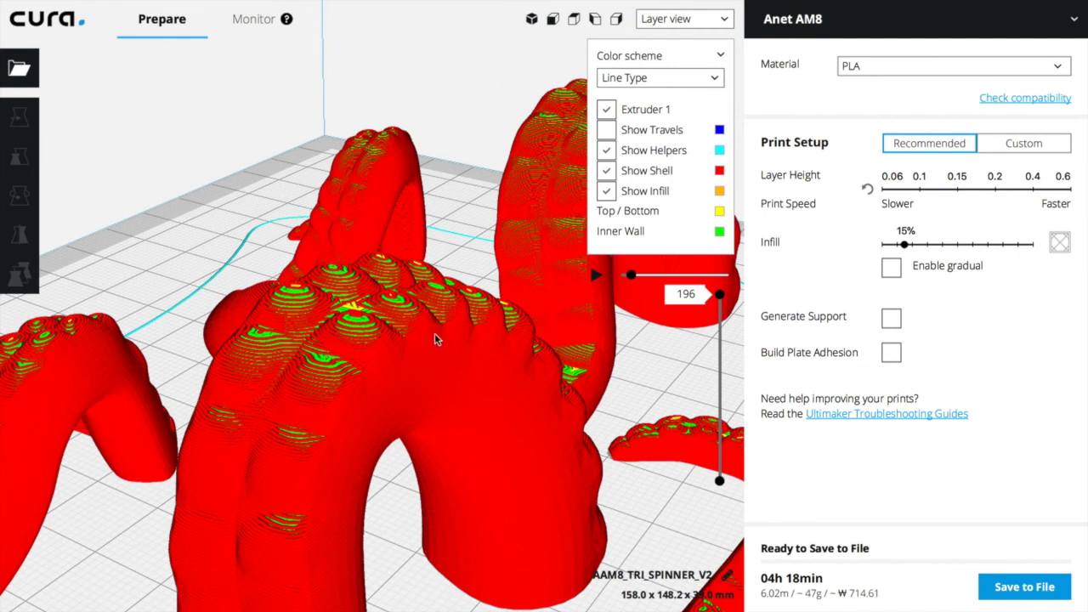